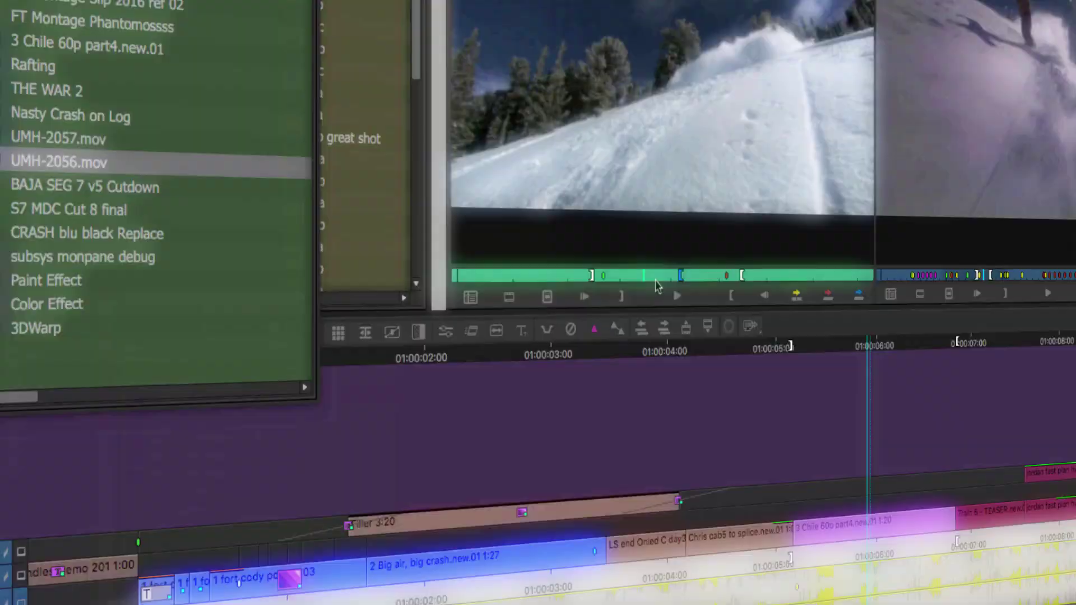
pyautogui.moveTo(591, 275); pyautogui.dragTo(649, 276)
pyautogui.moveTo(741, 275); pyautogui.dragTo(728, 276)
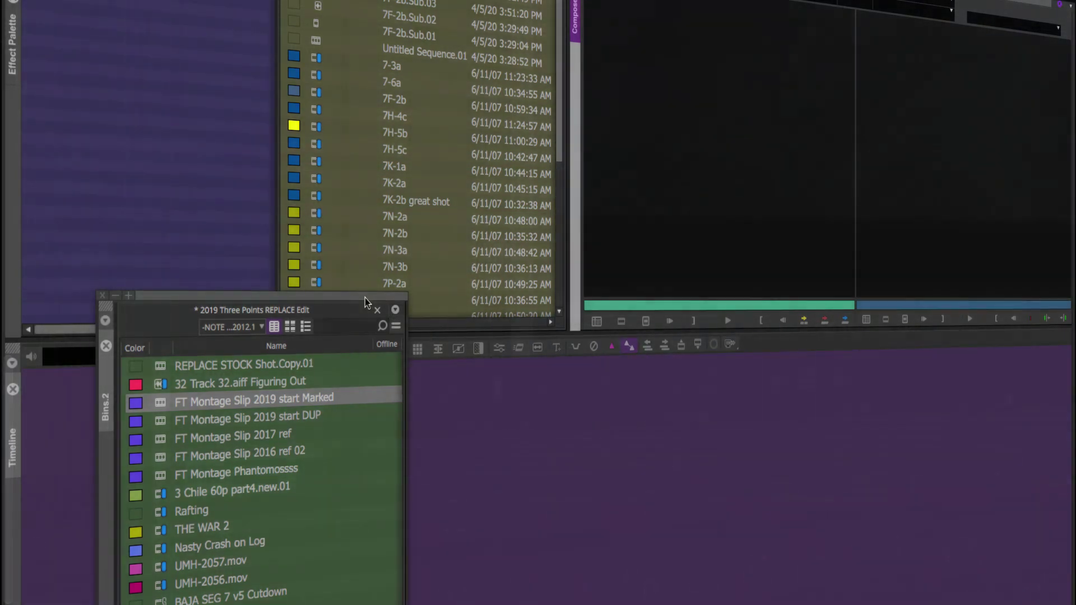
pyautogui.moveTo(364, 298); pyautogui.dragTo(347, 386)
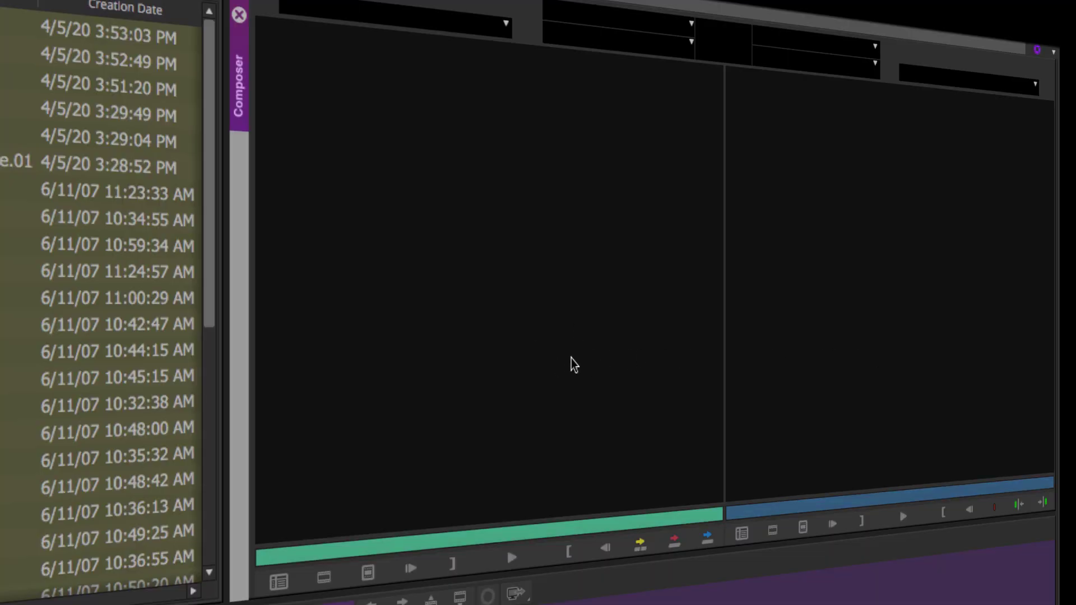
pyautogui.click(791, 339)
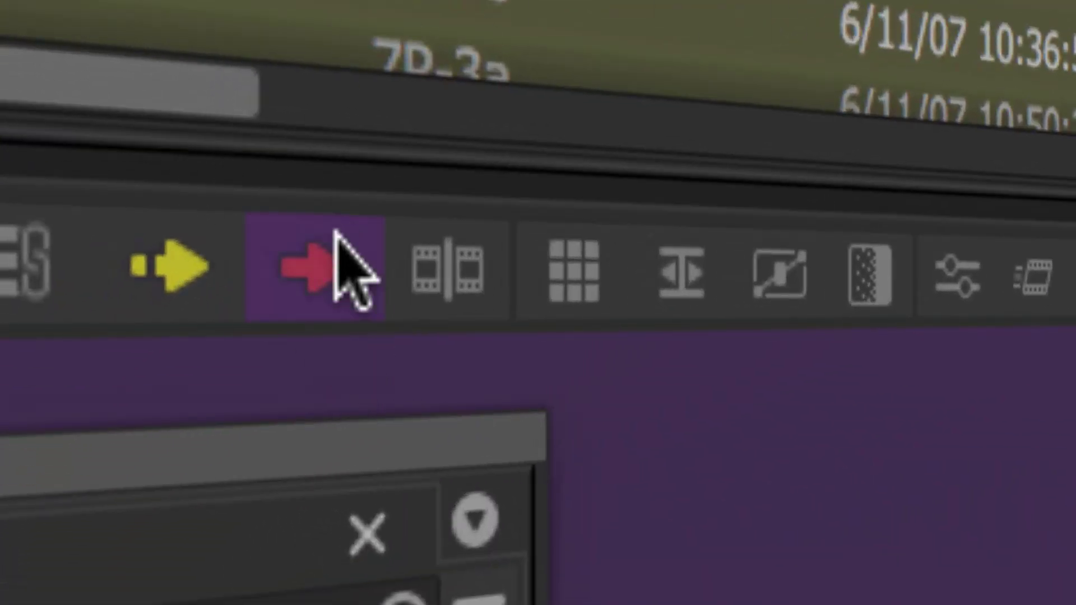
pyautogui.moveTo(266, 447); pyautogui.dragTo(0, 446)
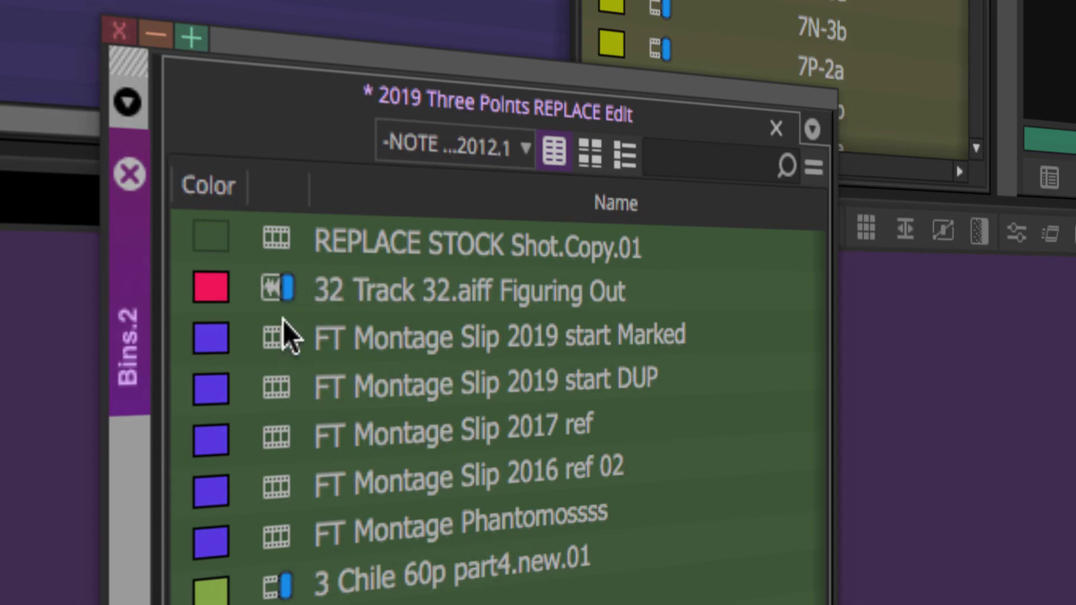
# Duplicate the "FT Montage Slip 2019 start Marked" sequence in the bin and load the copy into the timeline
pyautogui.click(270, 337)
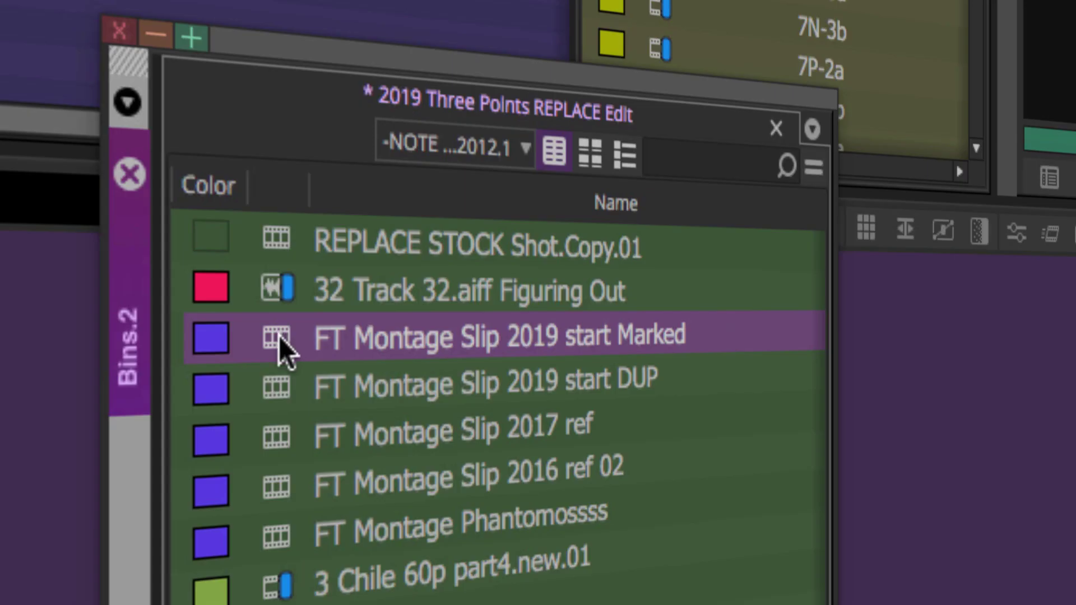
pyautogui.hotkey('ctrl', 'd')
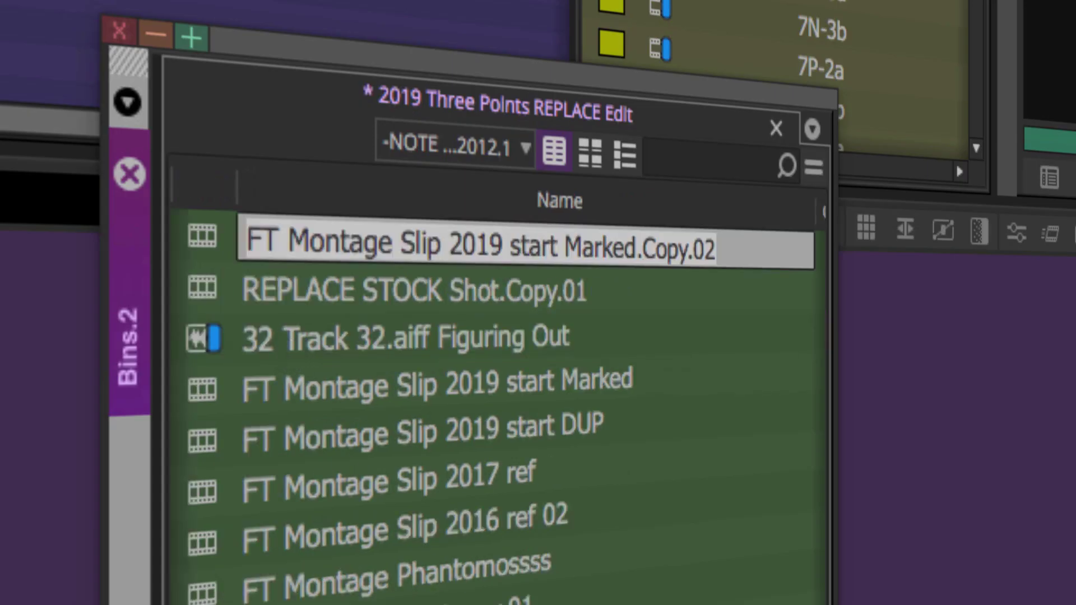
pyautogui.click(608, 594)
pyautogui.hscroll(-3, 496, 404)
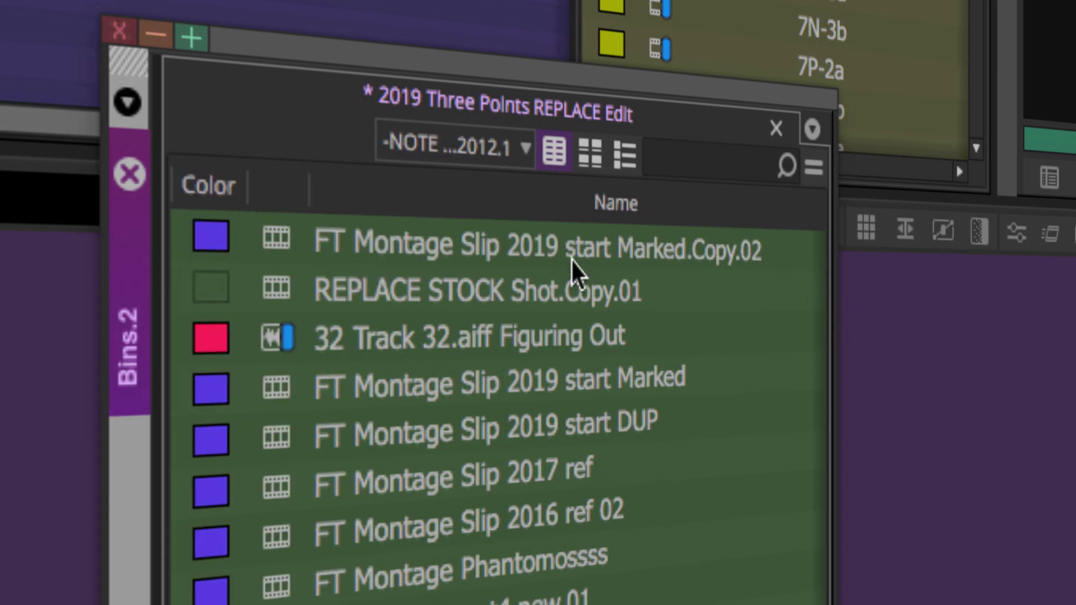
pyautogui.click(270, 237)
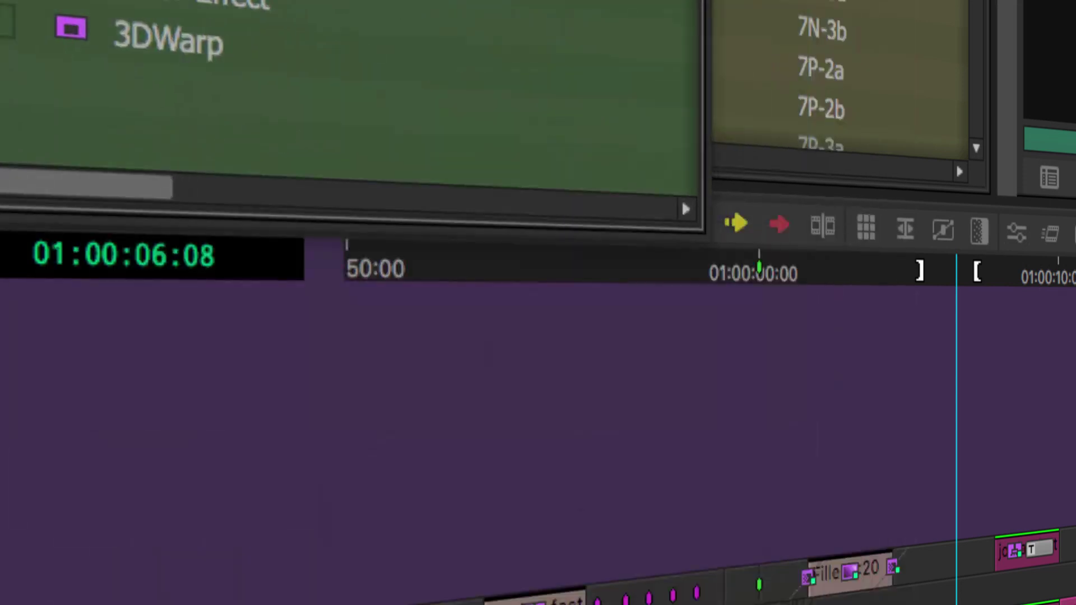
# Examine the start of the 3 Chile 60p part4.new.01 clip on V1 frame by frame against the In mark and audio marker
pyautogui.moveTo(358, 0); pyautogui.dragTo(554, 1)
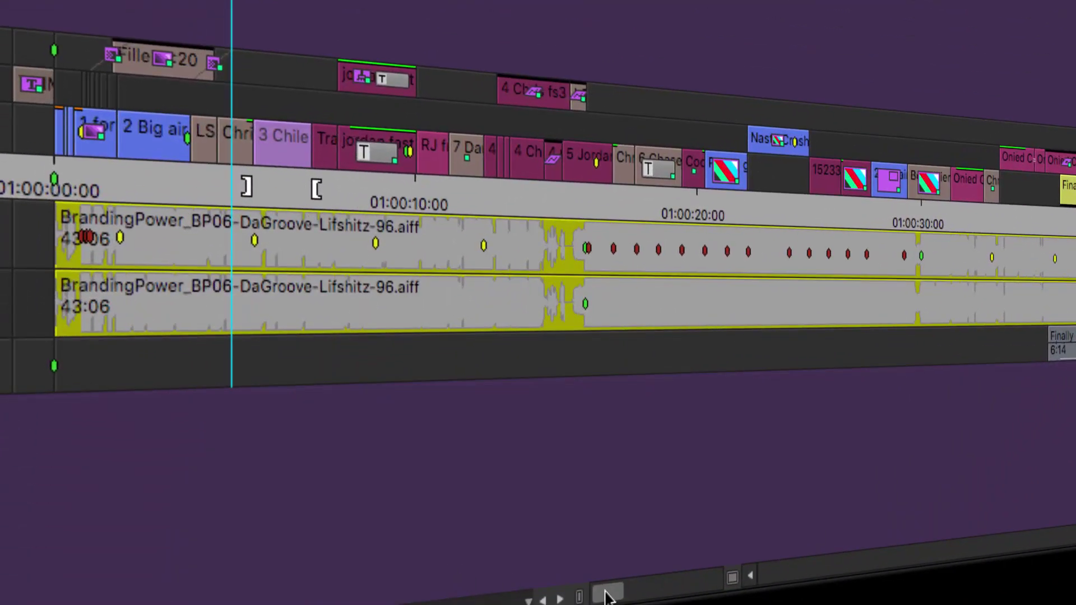
pyautogui.moveTo(608, 596); pyautogui.dragTo(633, 591)
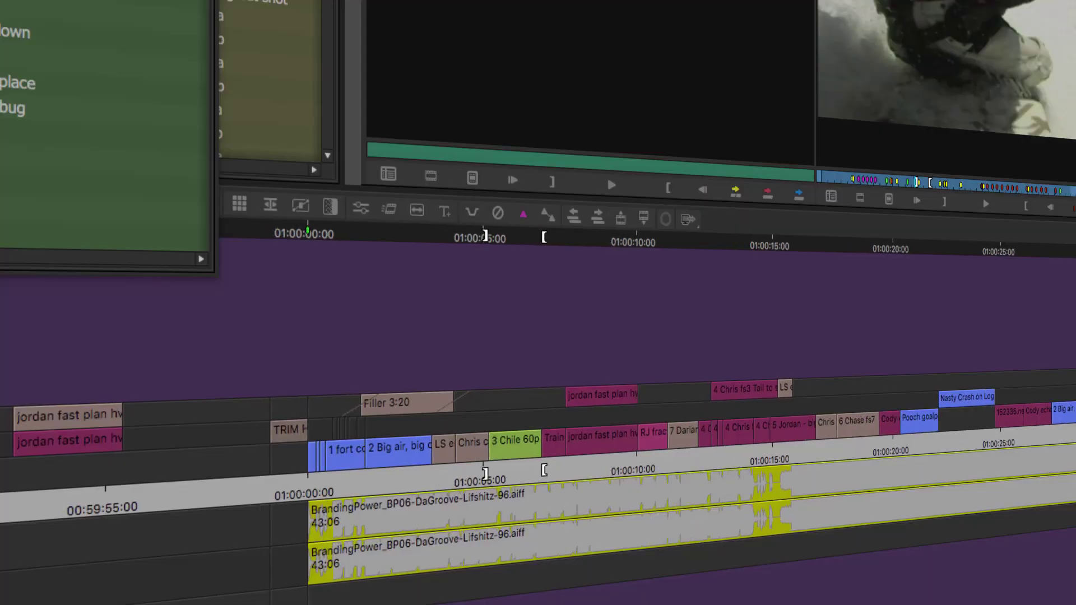
pyautogui.press('Down')
pyautogui.press('Down')
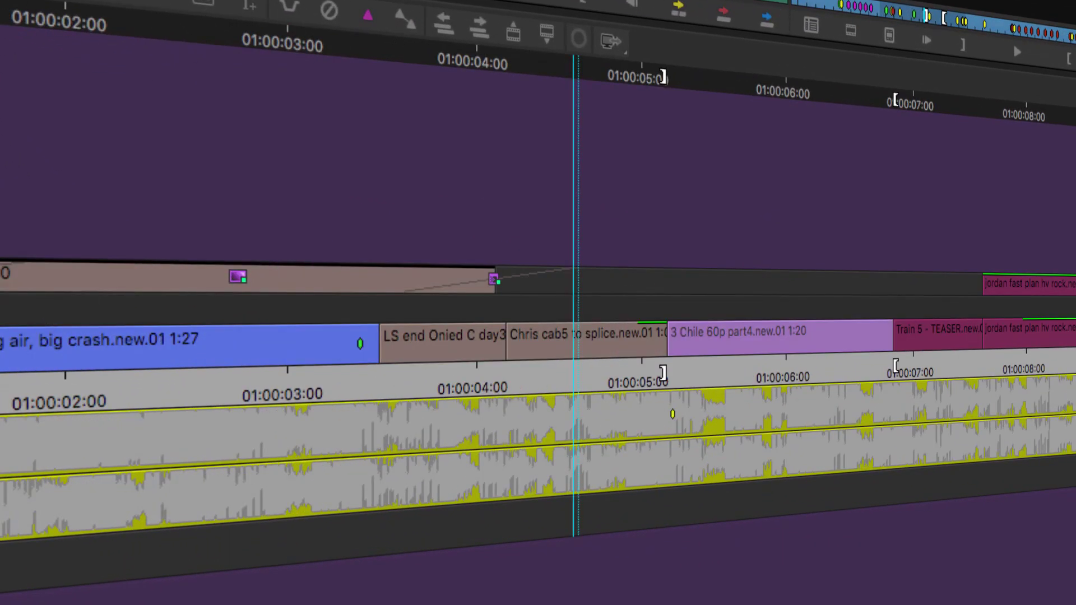
pyautogui.press('Up')
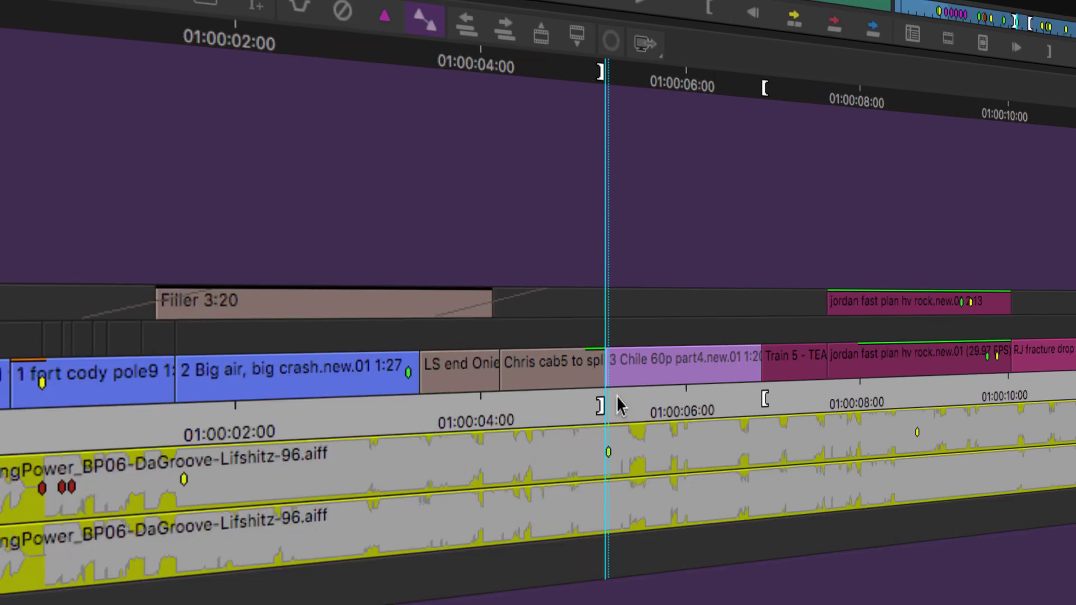
pyautogui.press('Down')
pyautogui.press('Down')
pyautogui.press('Down')
pyautogui.press('Down')
pyautogui.press('Down')
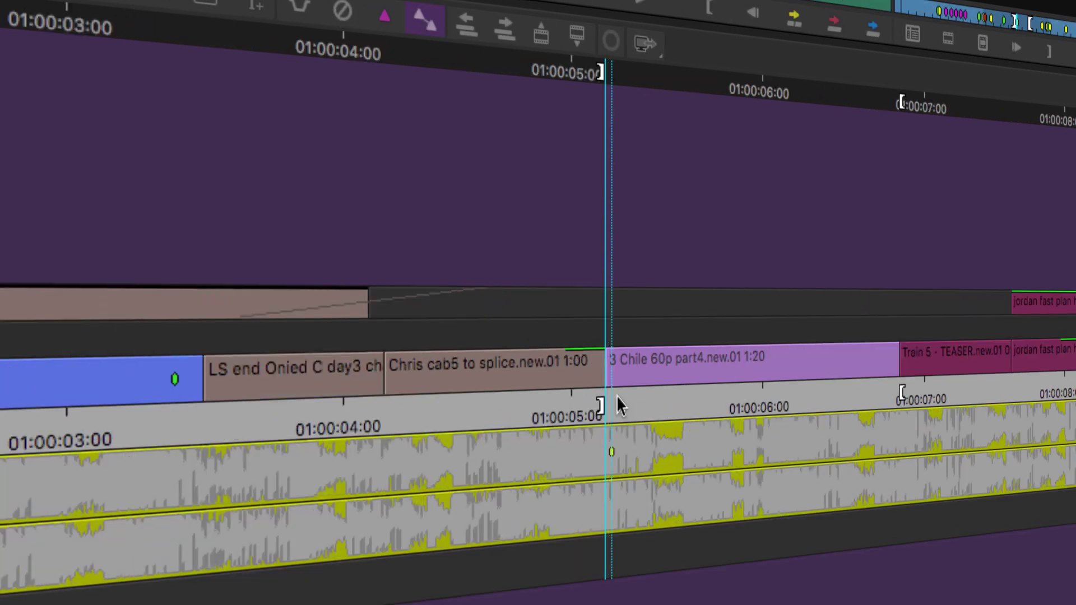
pyautogui.hotkey('ctrl', ']')
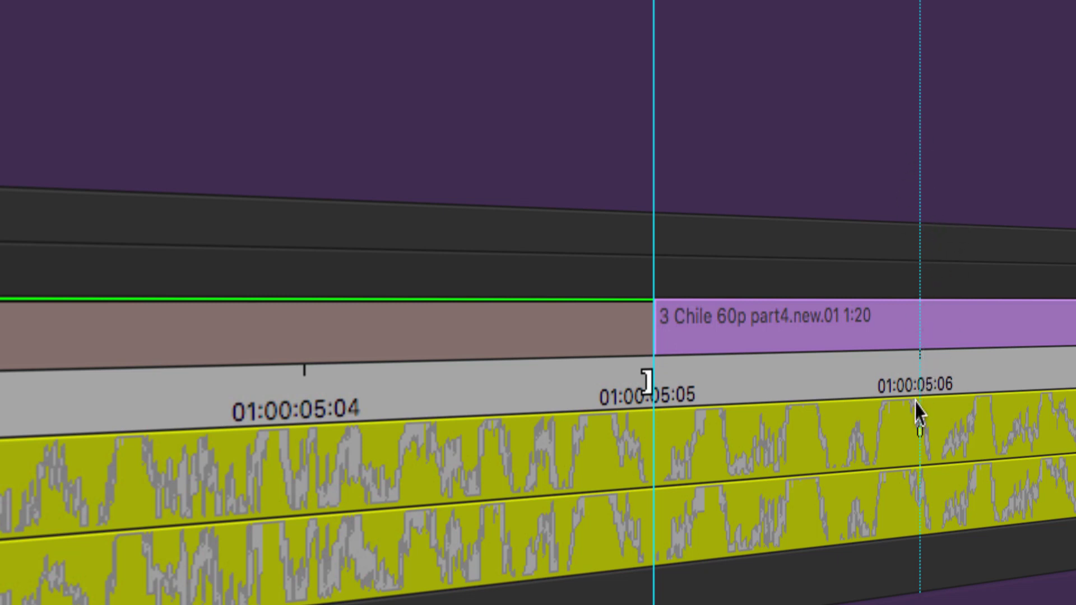
pyautogui.moveTo(919, 350); pyautogui.dragTo(864, 346)
# Play the sequence from the Chris cab5 to splice clip into the 3 Chile 60p part4.new.01 clip
pyautogui.press('super+minus')
pyautogui.press('super+minus')
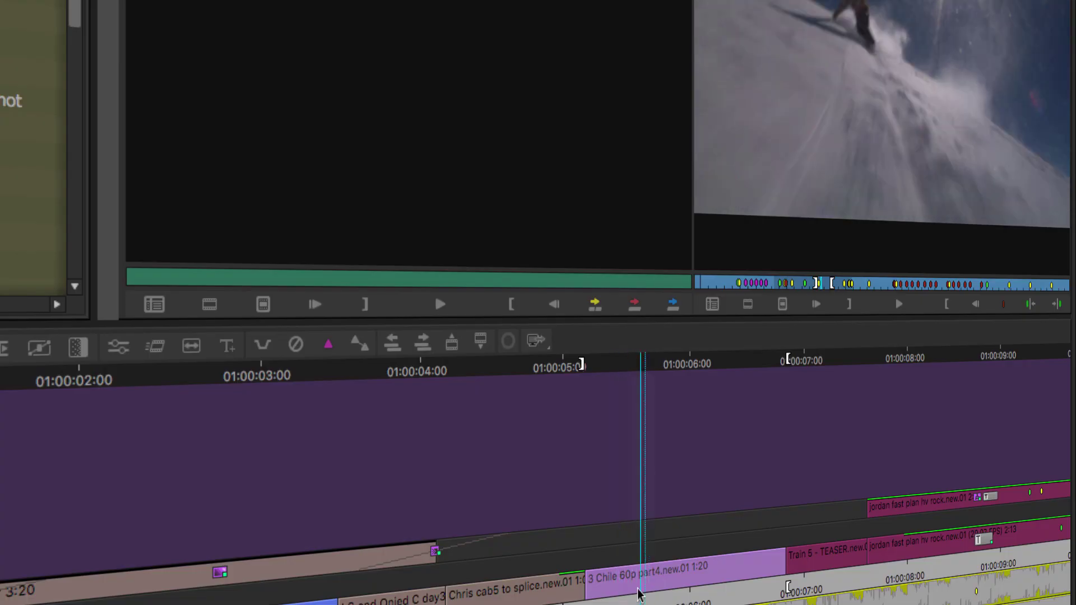
pyautogui.moveTo(663, 591); pyautogui.dragTo(476, 603)
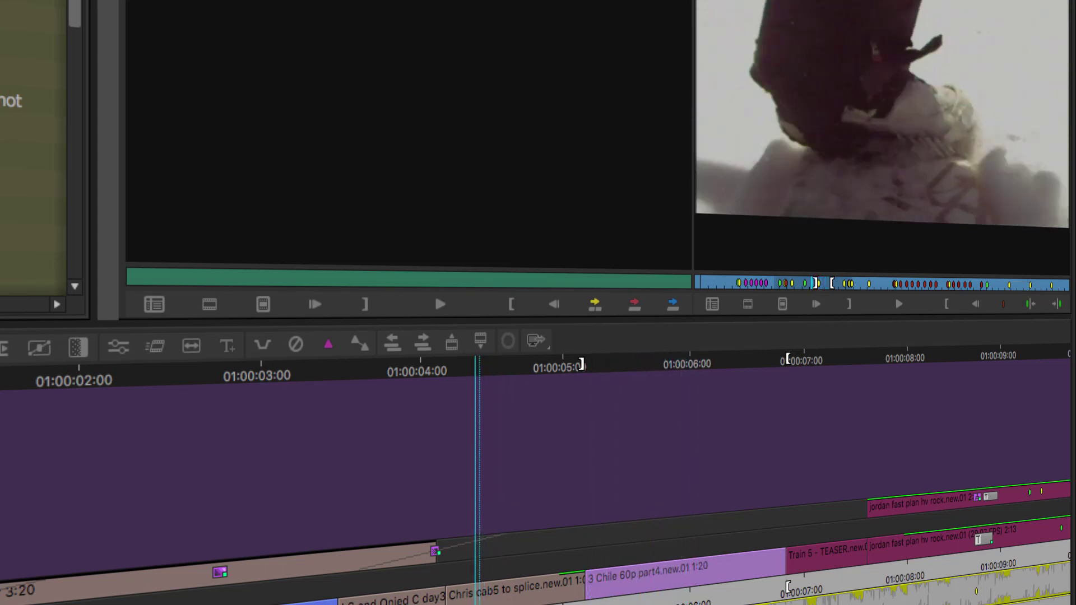
pyautogui.press('space')
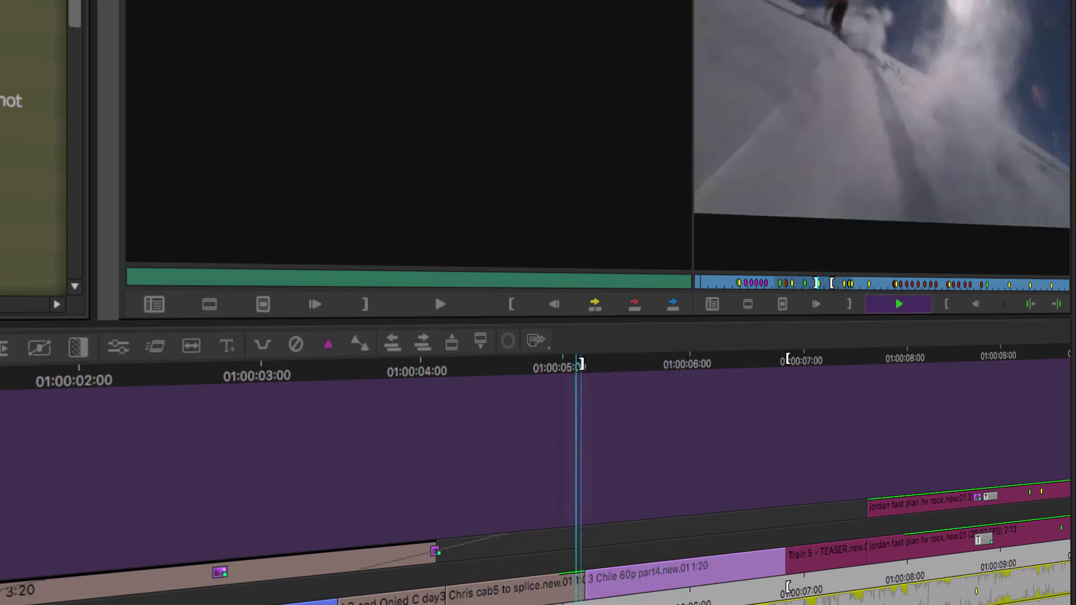
pyautogui.press('space')
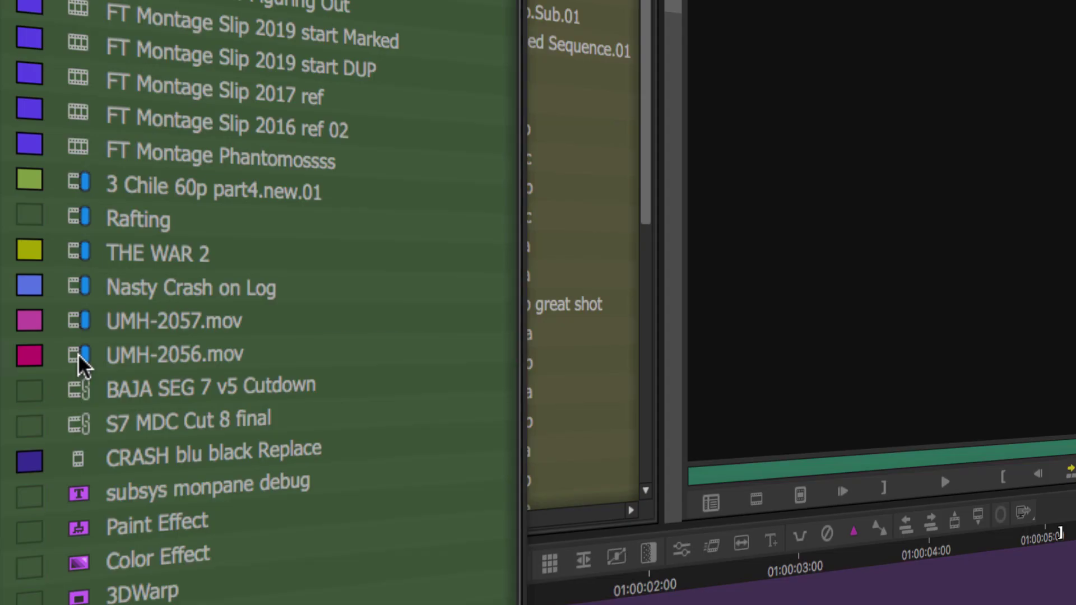
# Load UMH-2056.mov into the source monitor and find the frame at its green marker
pyautogui.click(22, 242)
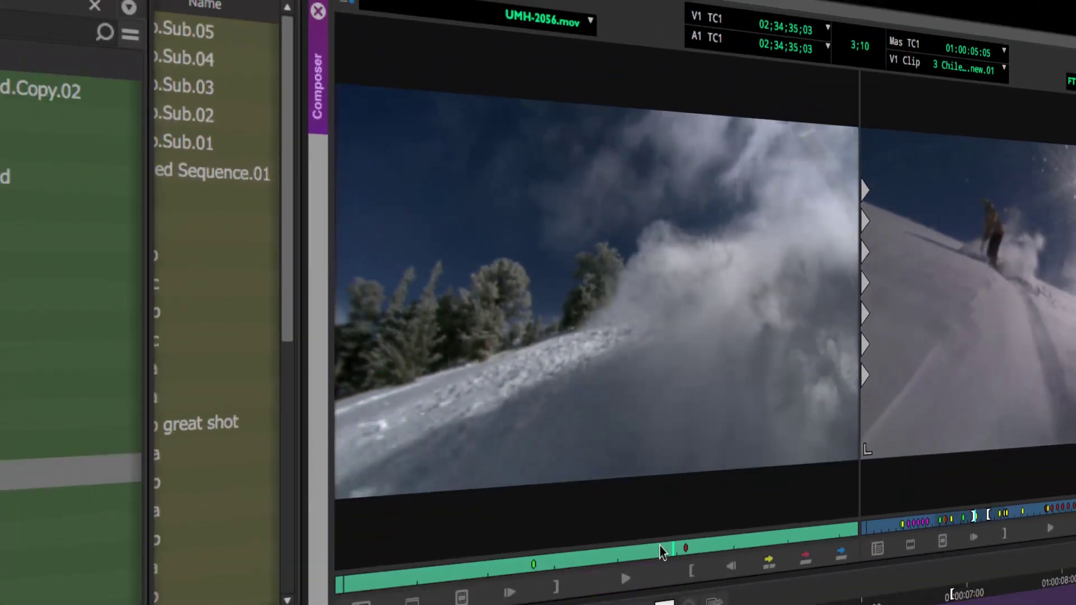
pyautogui.moveTo(660, 546); pyautogui.dragTo(532, 564)
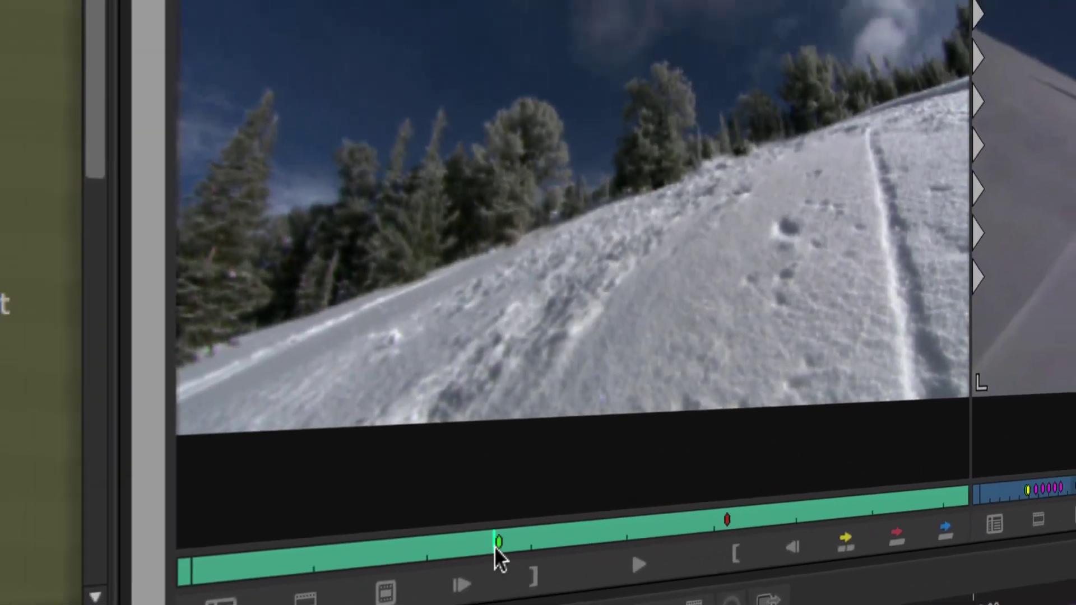
pyautogui.moveTo(495, 546); pyautogui.dragTo(644, 534)
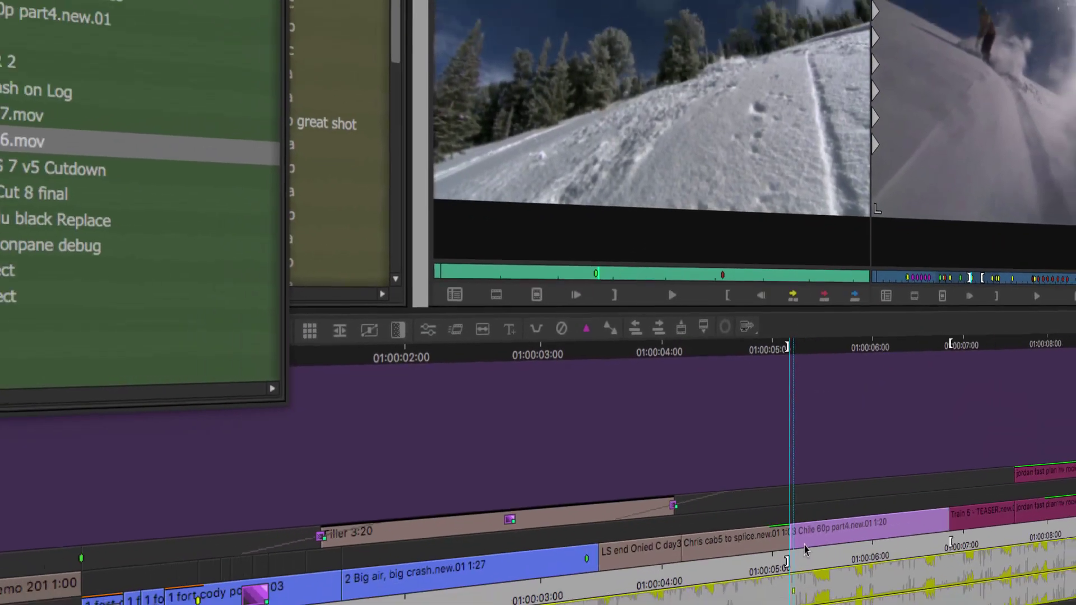
# Mark the full 3 Chile 60p part4.new.01 clip in the timeline and park the source clip on its green marker
pyautogui.moveTo(805, 550); pyautogui.dragTo(899, 540)
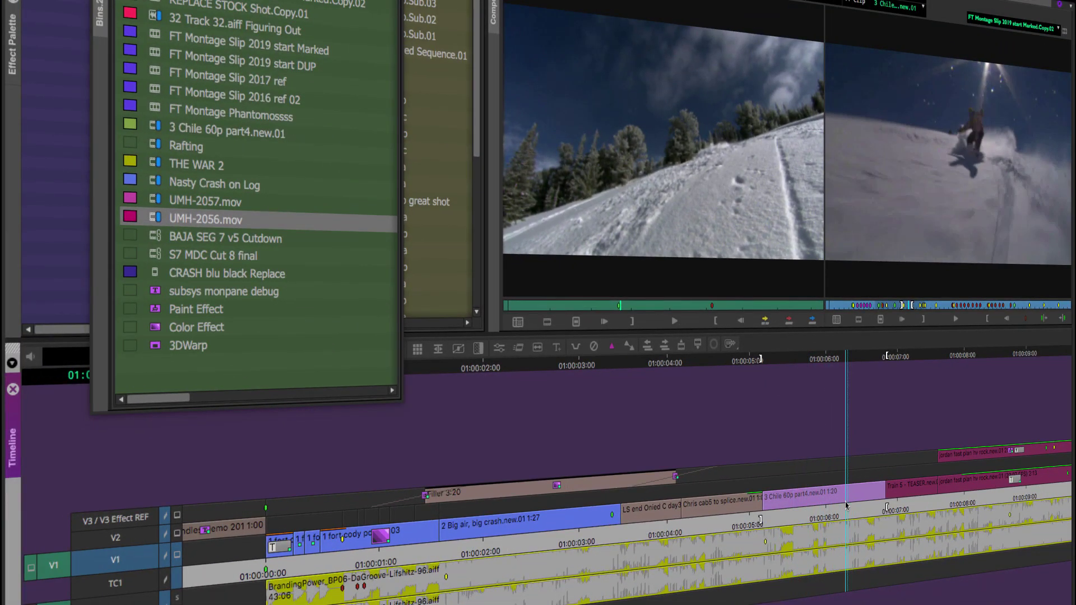
pyautogui.moveTo(844, 506); pyautogui.dragTo(729, 523)
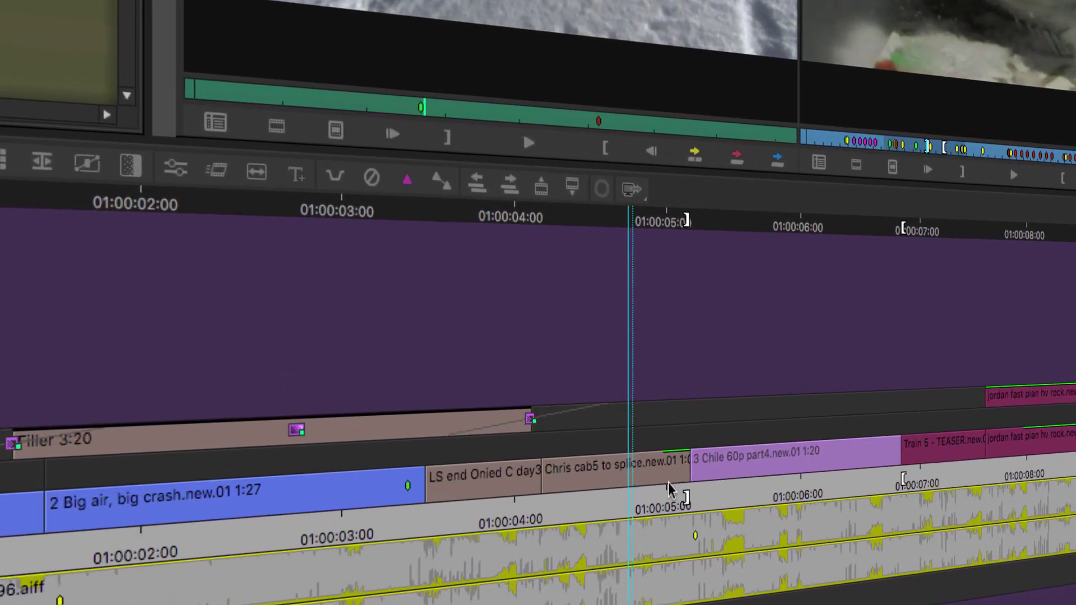
pyautogui.click(634, 479)
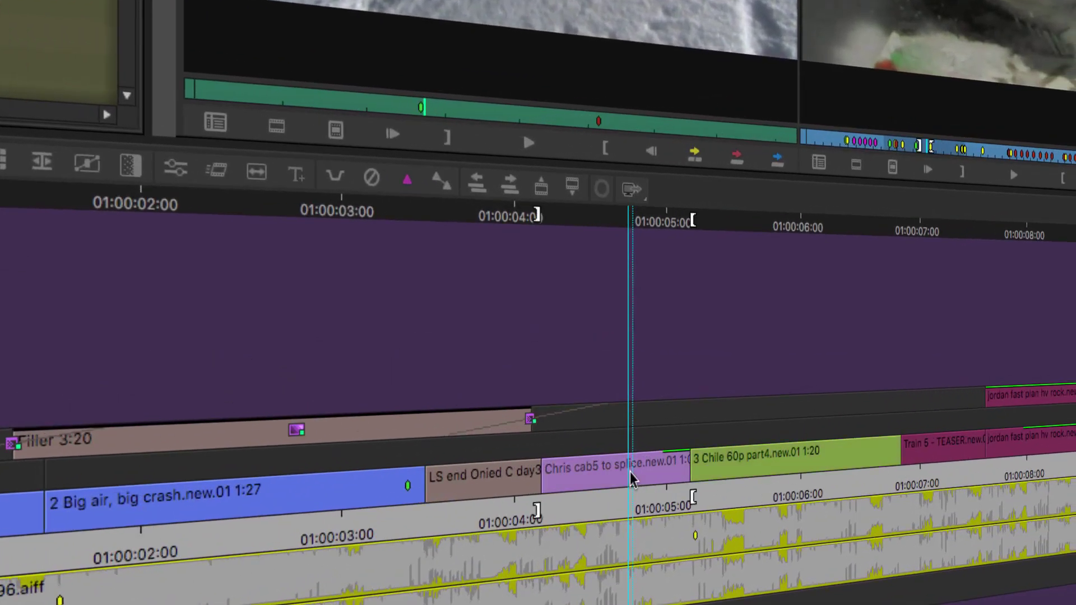
pyautogui.moveTo(640, 472); pyautogui.dragTo(757, 463)
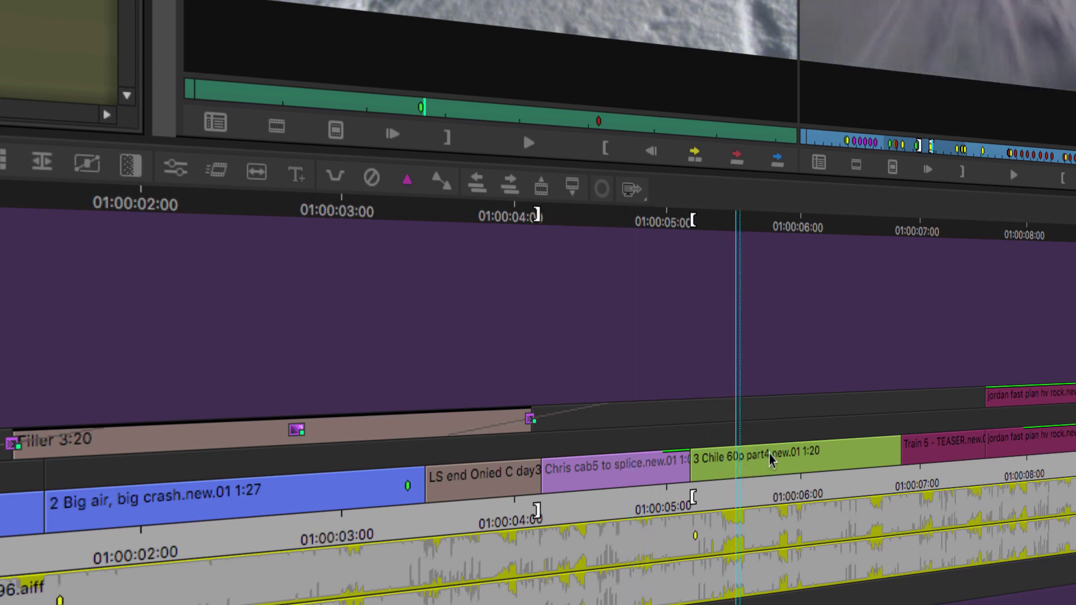
pyautogui.press('t')
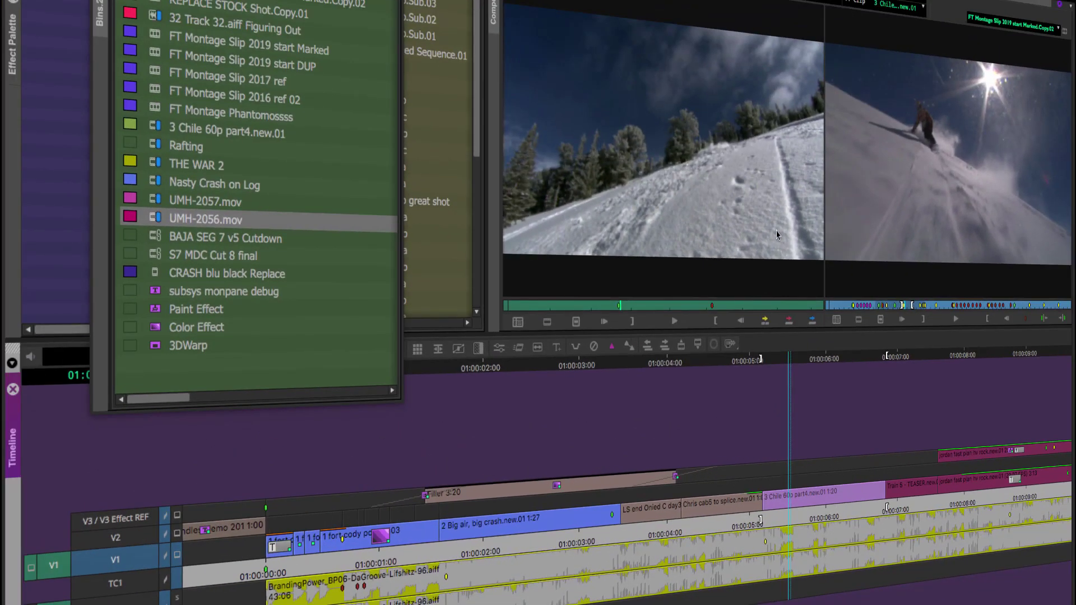
pyautogui.click(619, 307)
# Try to place UMH-2056.mov with its audio on V2 above the 3 Chile 60p part4.new.01 clip, and undo the edit
pyautogui.moveTo(664, 203); pyautogui.dragTo(763, 487)
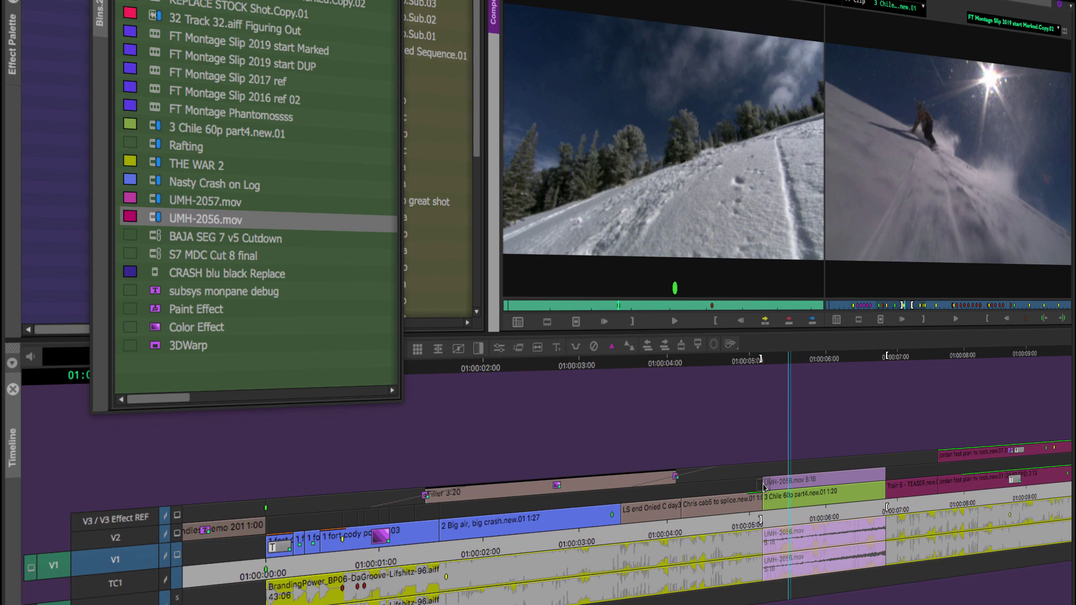
pyautogui.click(764, 488)
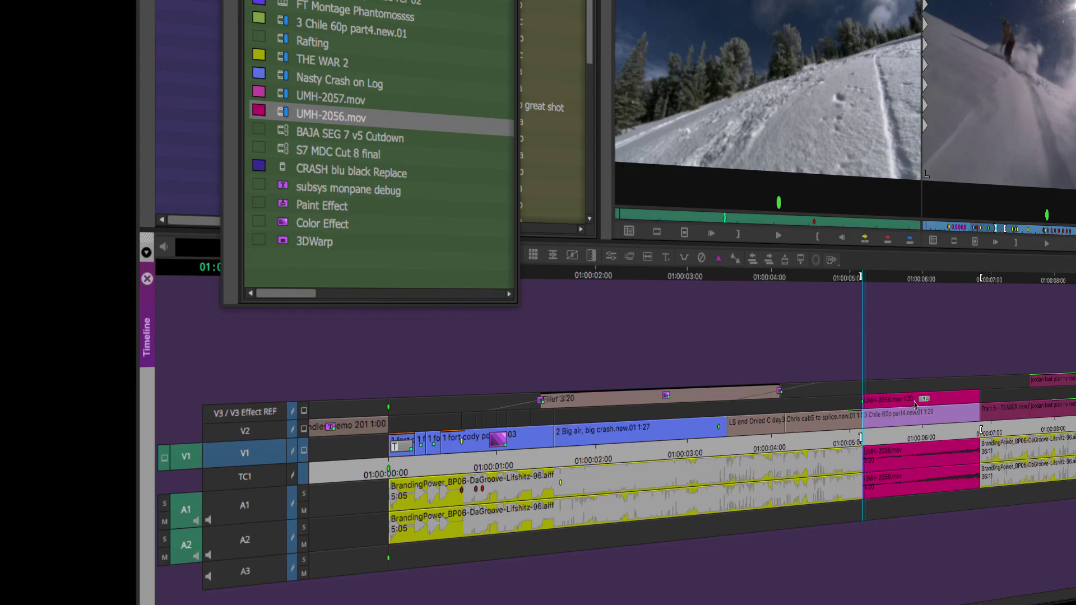
pyautogui.hotkey('ctrl', 'z')
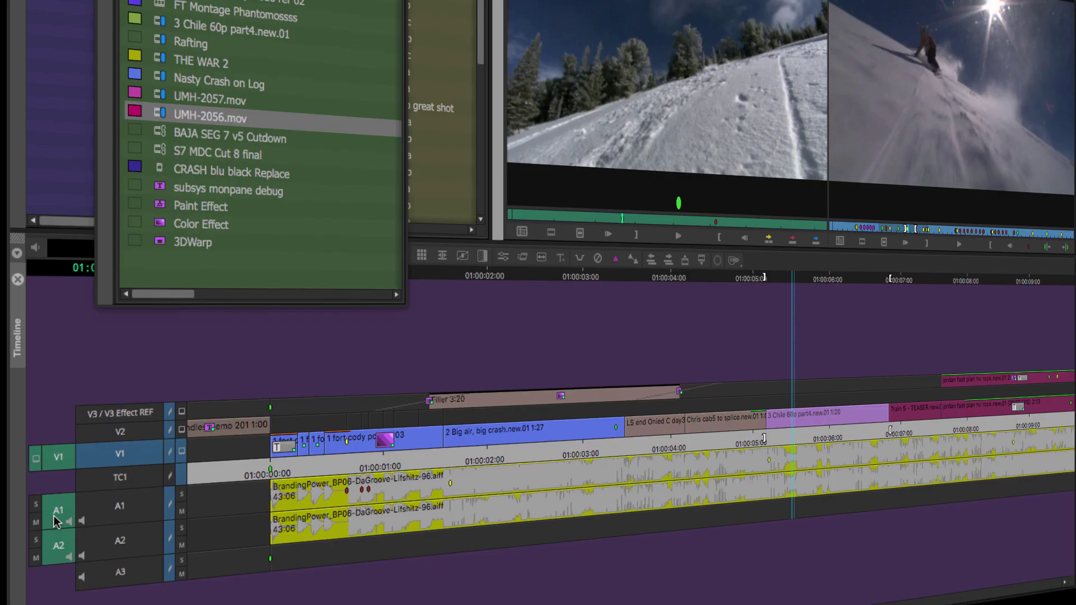
# Disable source audio tracks A1 and A2 so that only video is edited in
pyautogui.click(54, 516)
pyautogui.click(58, 544)
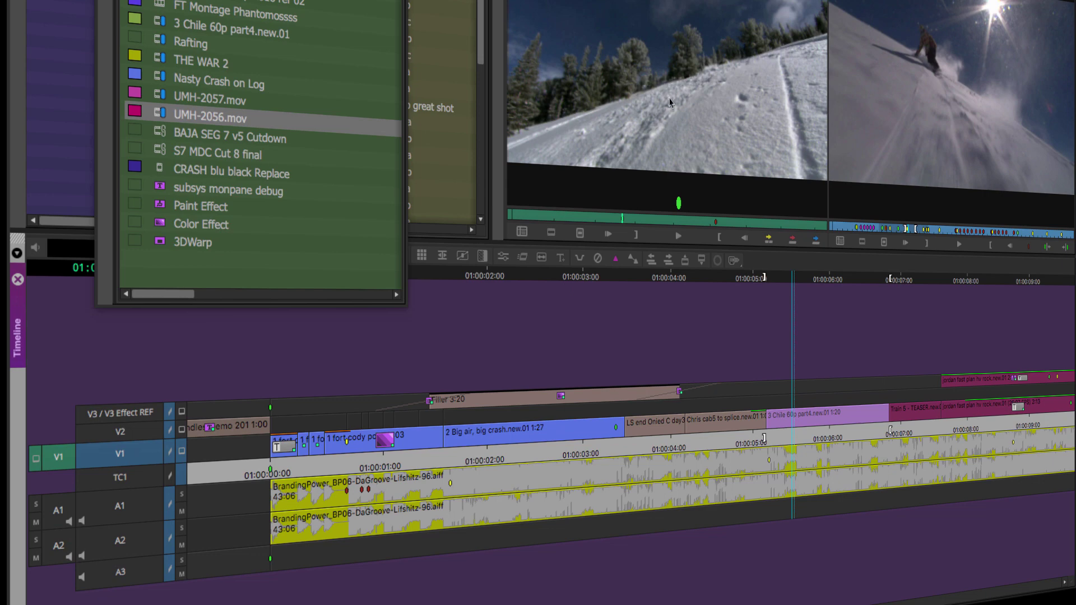
# Try to place only the video of UMH-2056.mov on V2 directly above the 3 Chile 60p part4.new.01 clip
pyautogui.moveTo(644, 137); pyautogui.dragTo(767, 402)
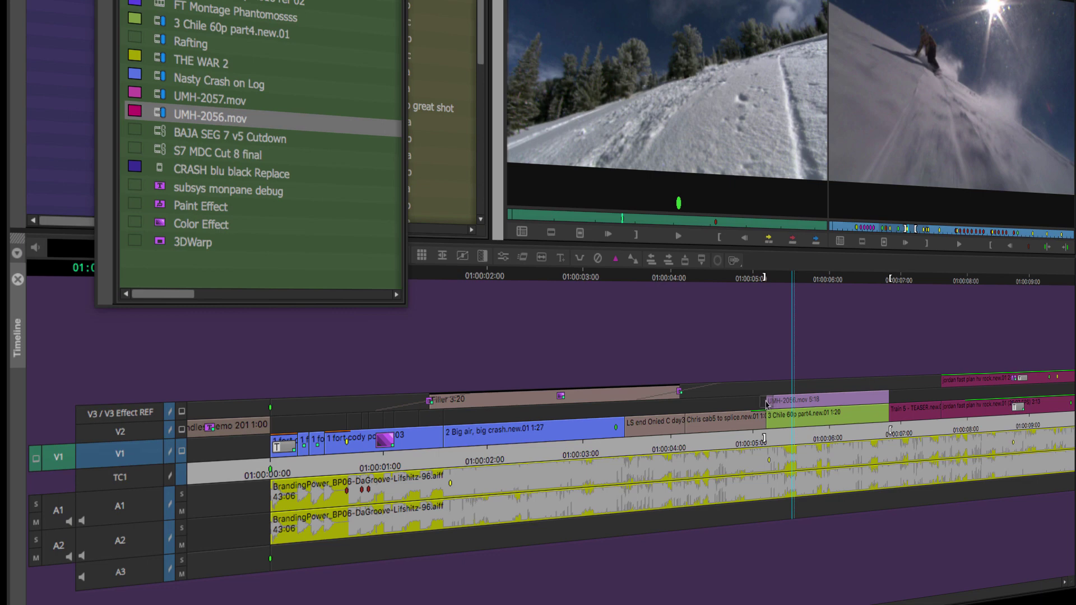
pyautogui.moveTo(766, 404); pyautogui.dragTo(765, 405)
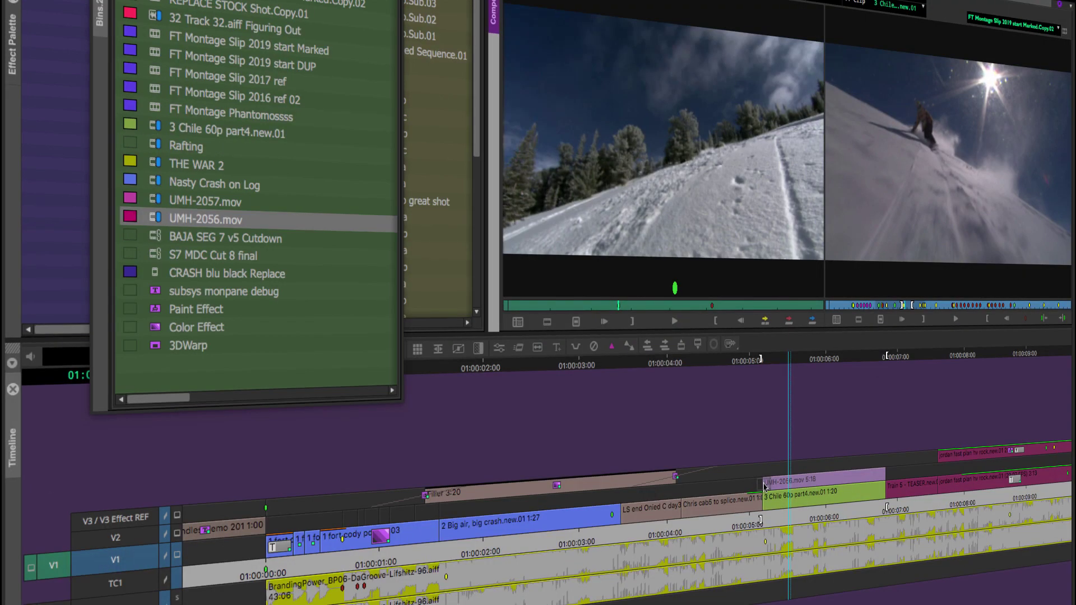
pyautogui.moveTo(763, 483); pyautogui.dragTo(763, 487)
pyautogui.moveTo(764, 485); pyautogui.dragTo(765, 485)
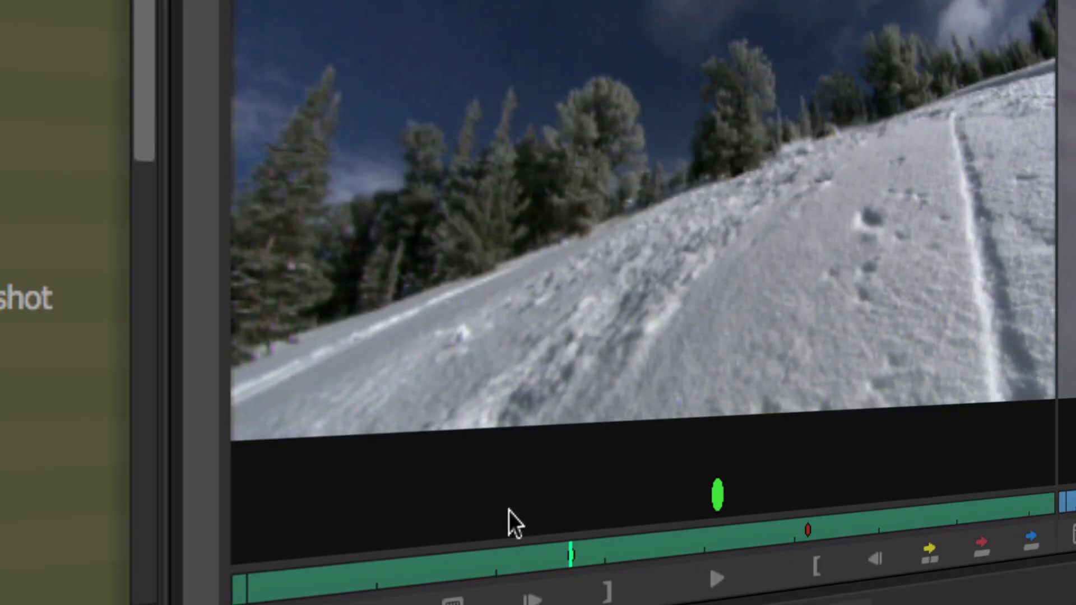
# Mark UMH-2056.mov from just before its green marker to past the red one and overwrite the 3 Chile clip on V1 with it
pyautogui.moveTo(568, 549); pyautogui.dragTo(560, 551)
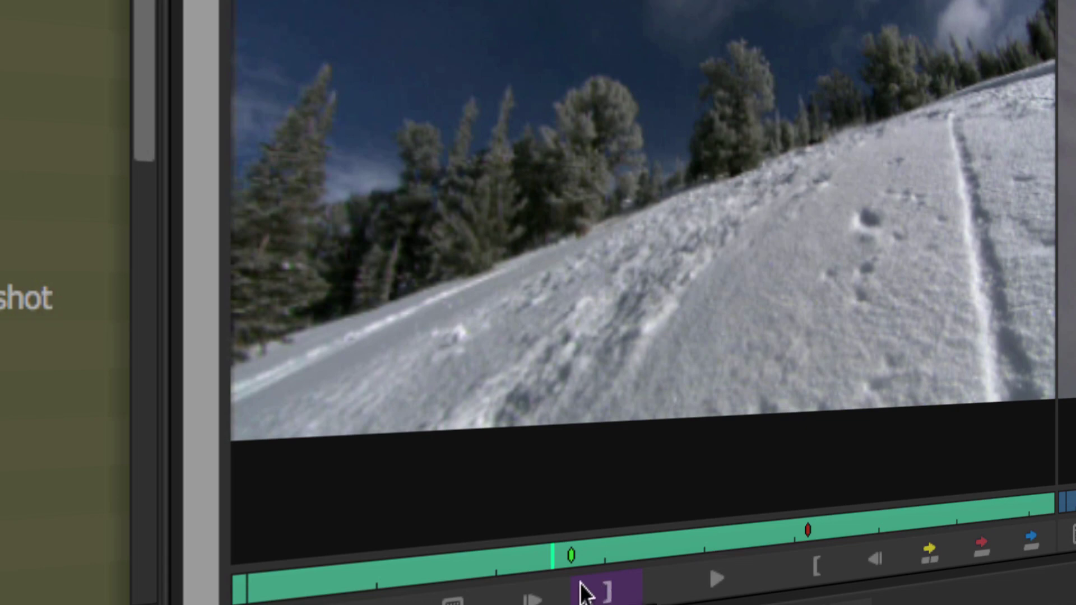
pyautogui.click(606, 589)
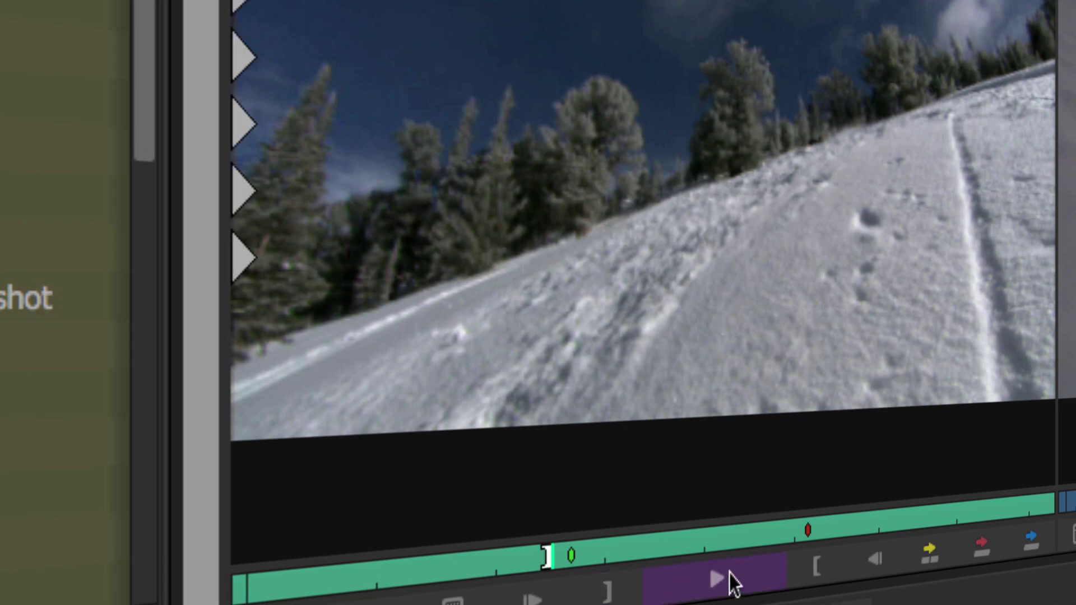
pyautogui.click(716, 580)
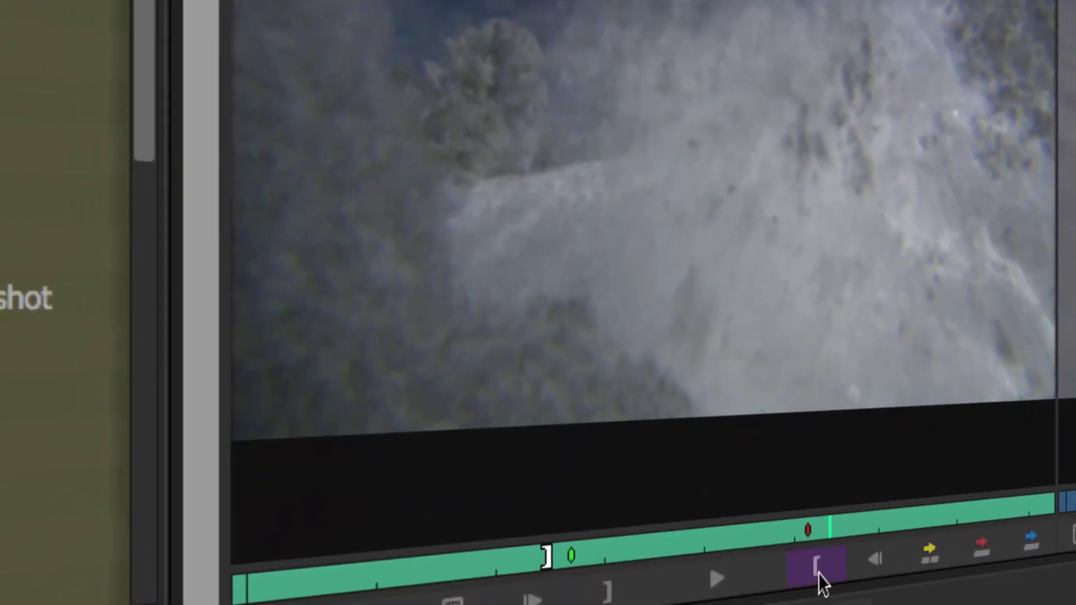
pyautogui.click(815, 577)
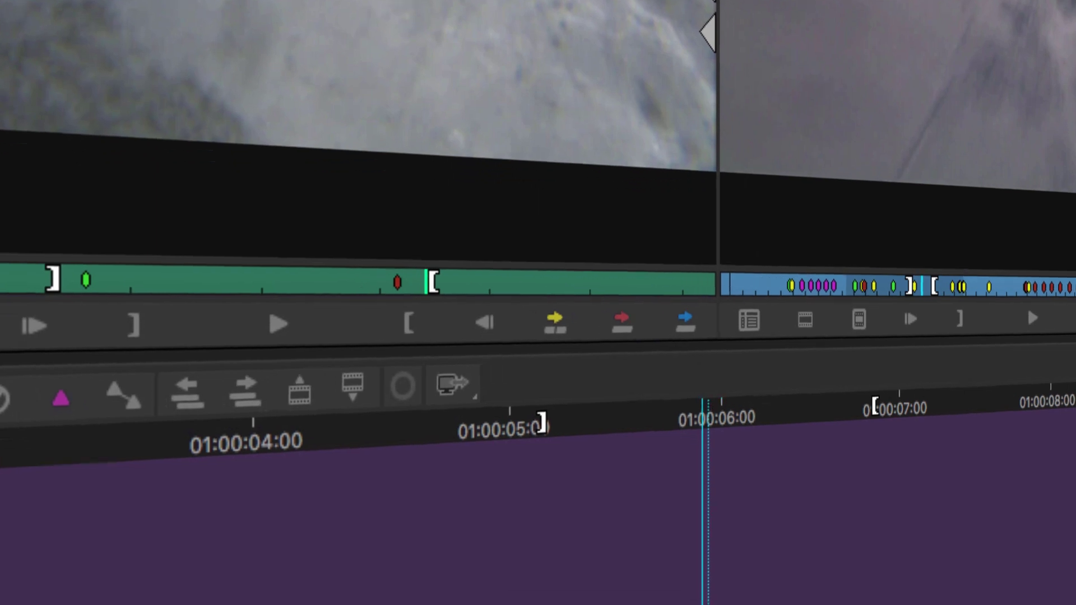
pyautogui.press('b')
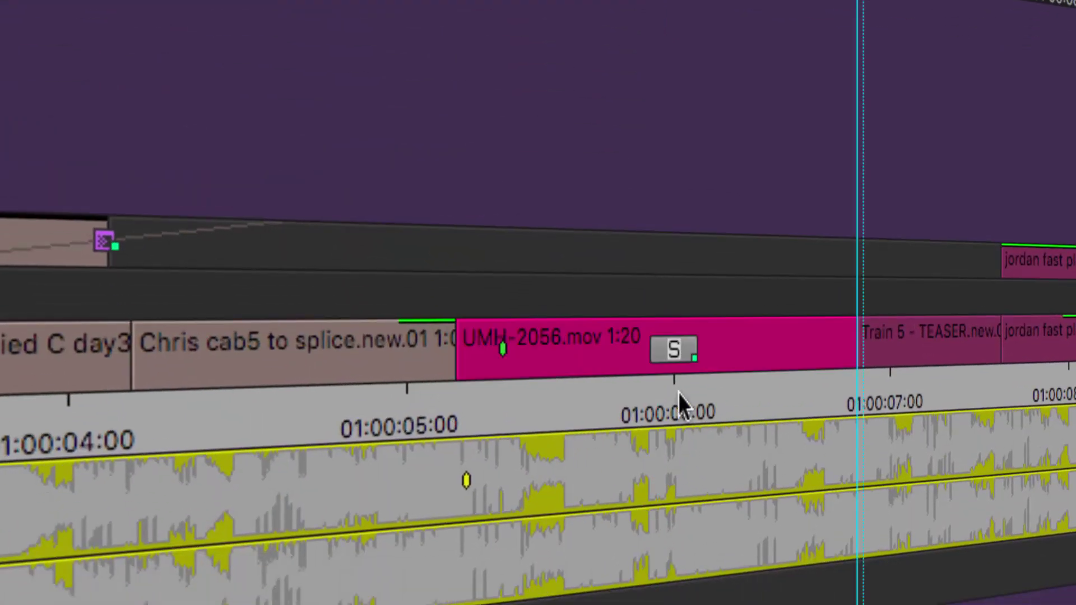
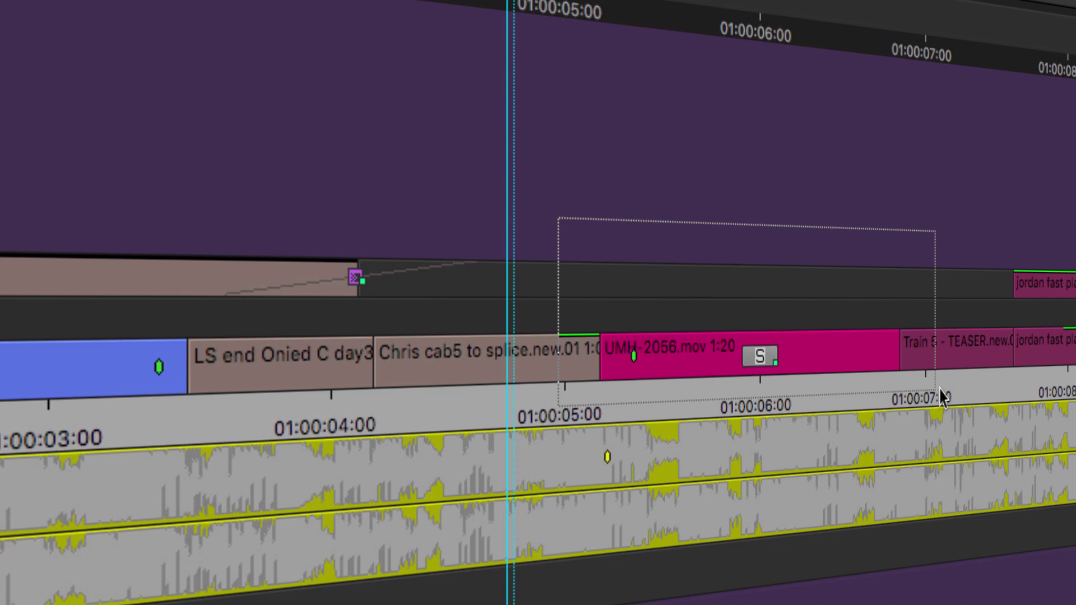
# Try selecting the cut between Chris cab5 to splice.new.01 and UMH-2056.mov for trimming, and leave trim mode
pyautogui.moveTo(942, 398); pyautogui.dragTo(940, 398)
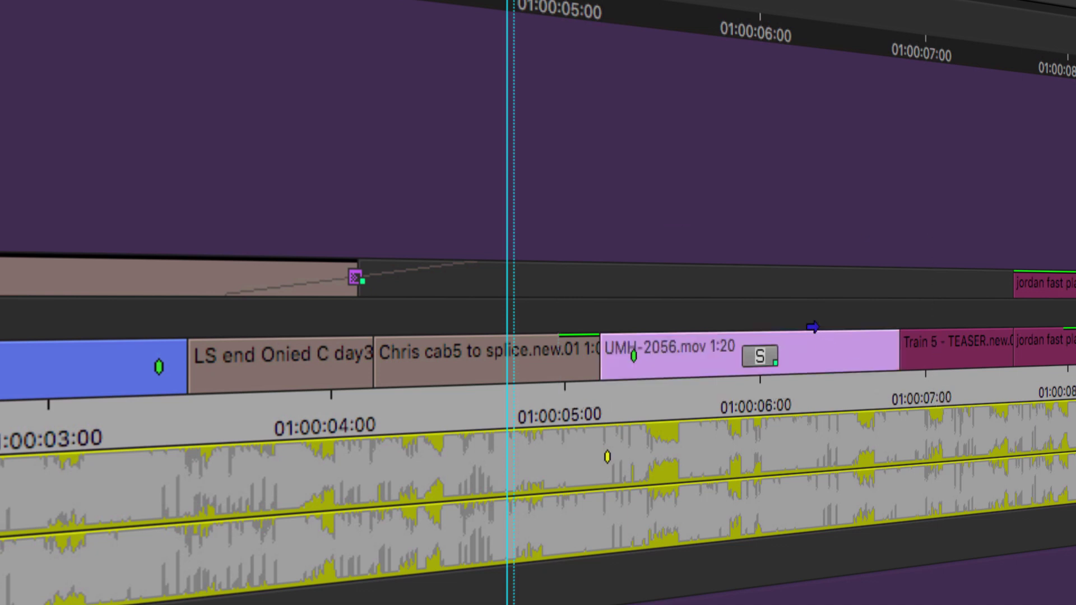
pyautogui.moveTo(572, 224); pyautogui.dragTo(626, 424)
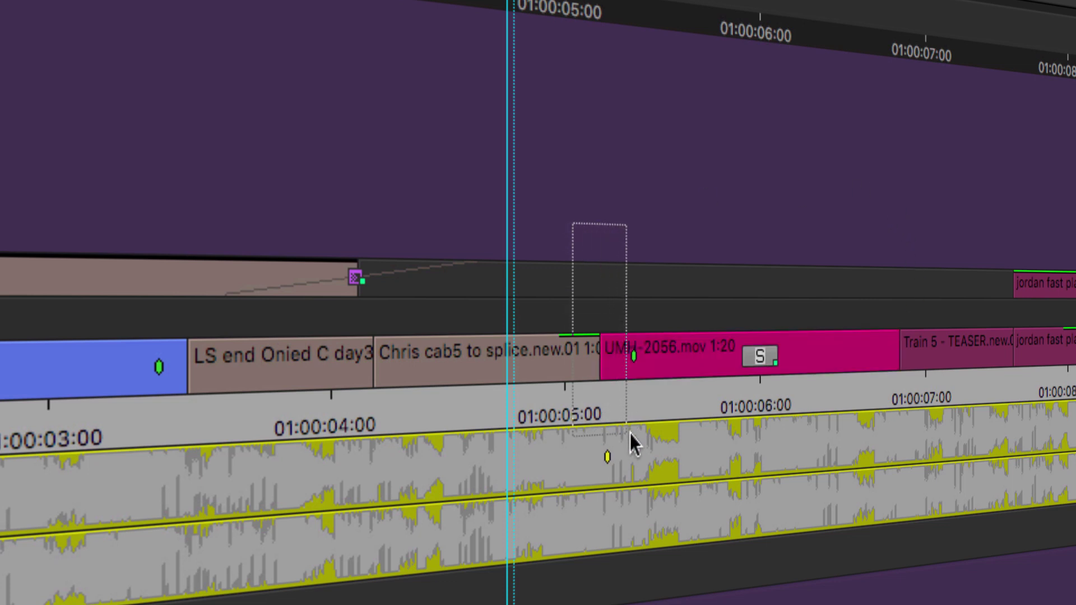
pyautogui.moveTo(630, 433); pyautogui.dragTo(630, 434)
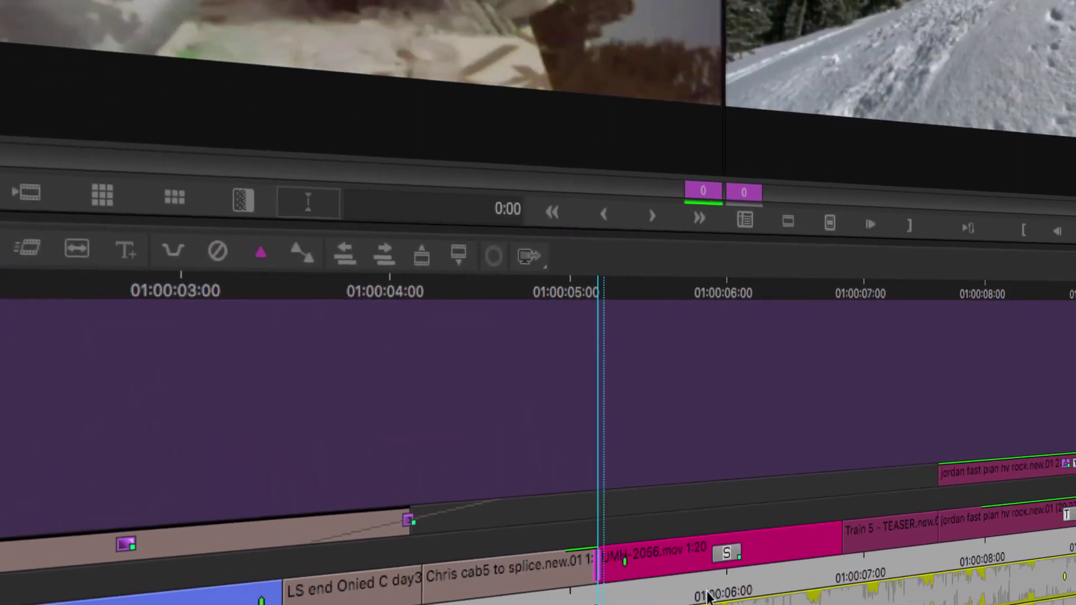
pyautogui.click(708, 592)
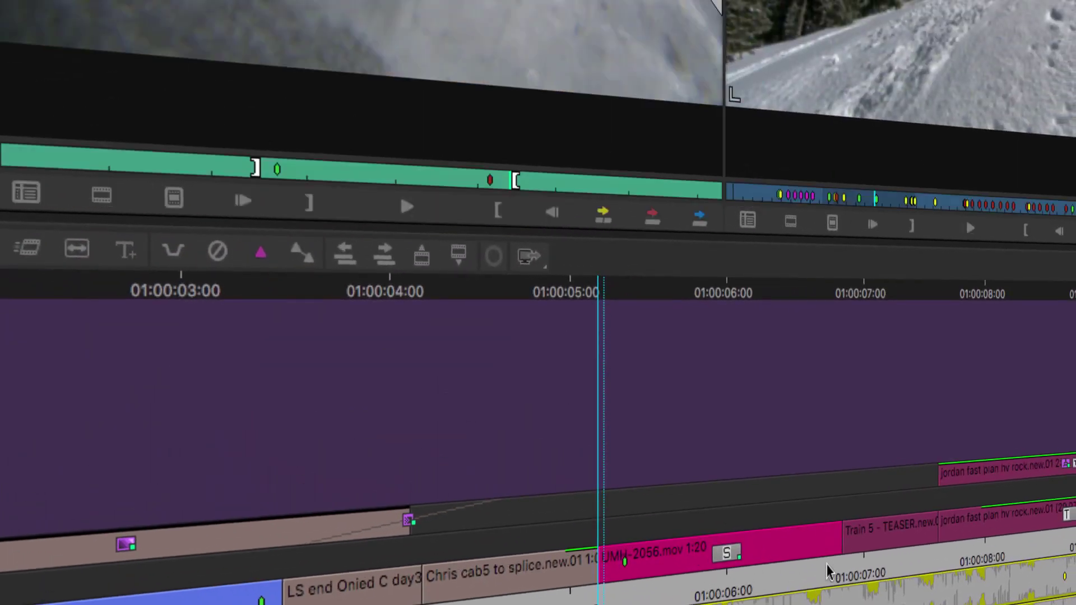
pyautogui.click(762, 568)
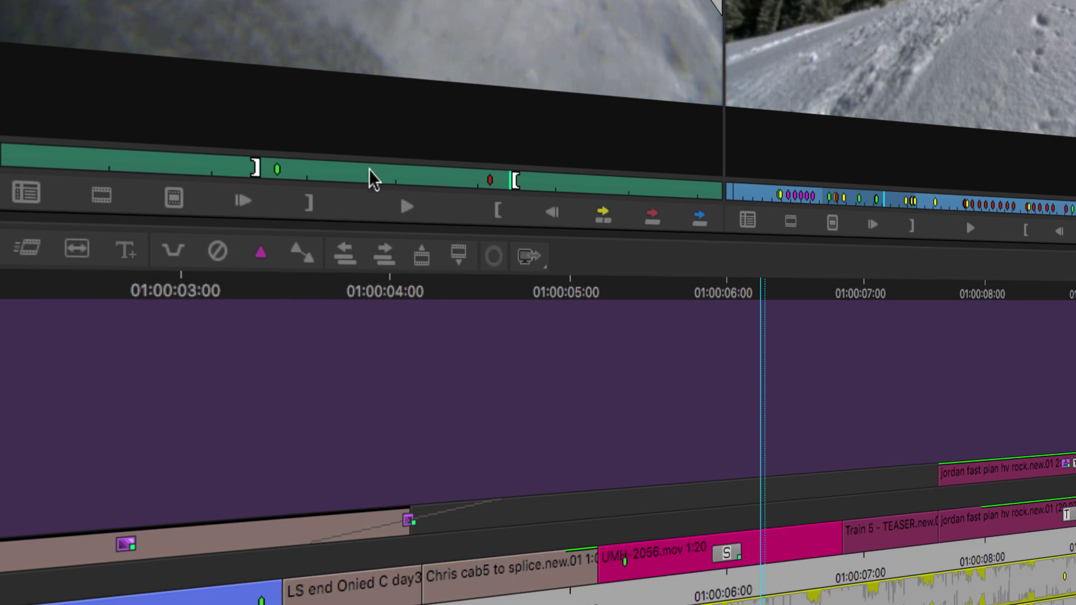
pyautogui.moveTo(571, 456); pyautogui.dragTo(620, 552)
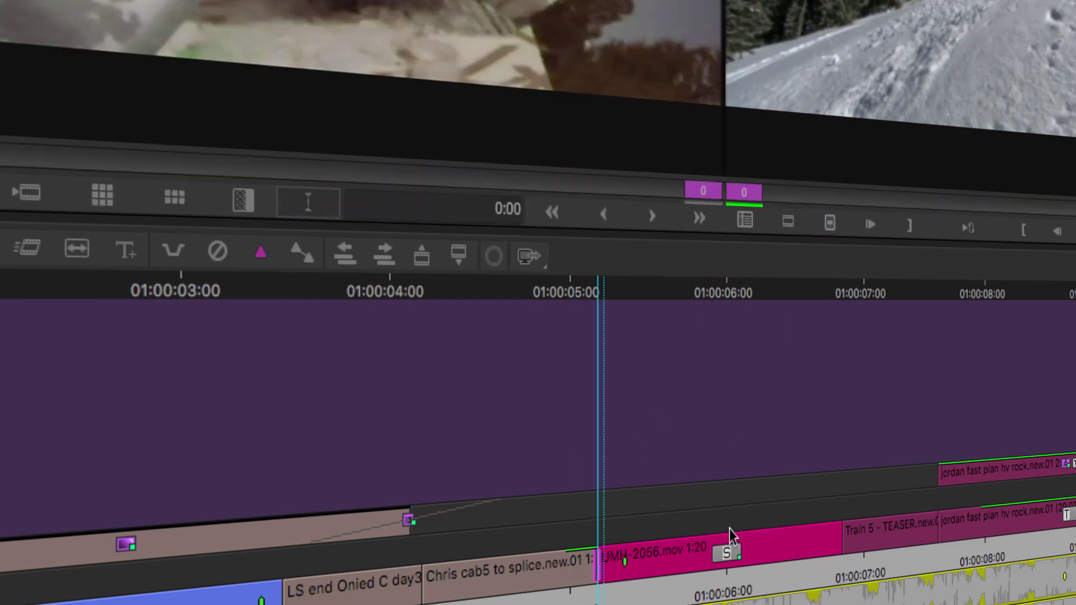
pyautogui.press('u')
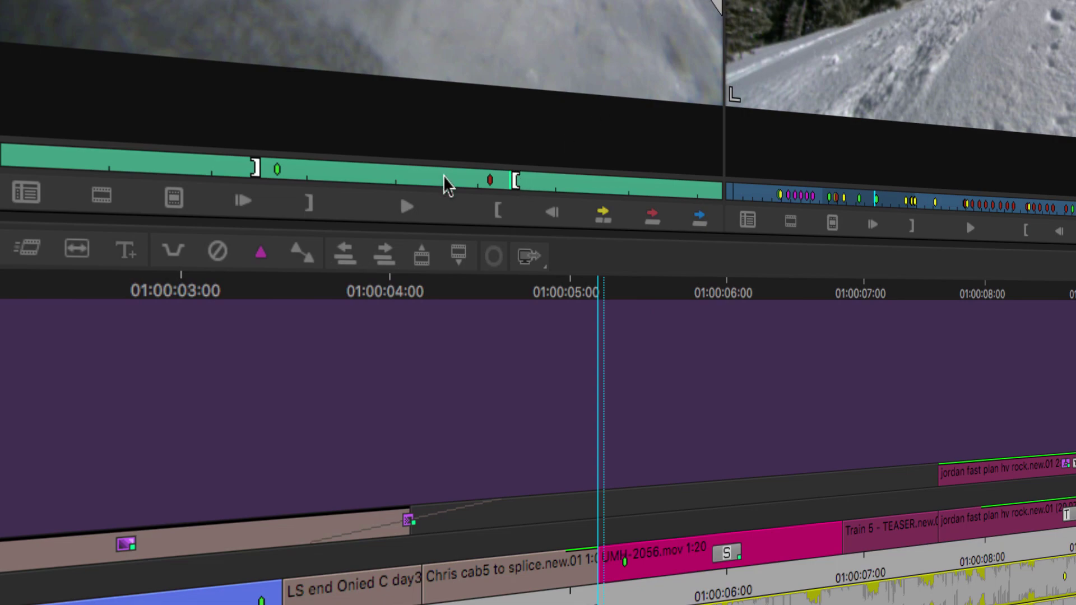
# Select the UMH-2056.mov clip on V1 for slipping and slip its content by 30 frames
pyautogui.moveTo(700, 589); pyautogui.dragTo(775, 579)
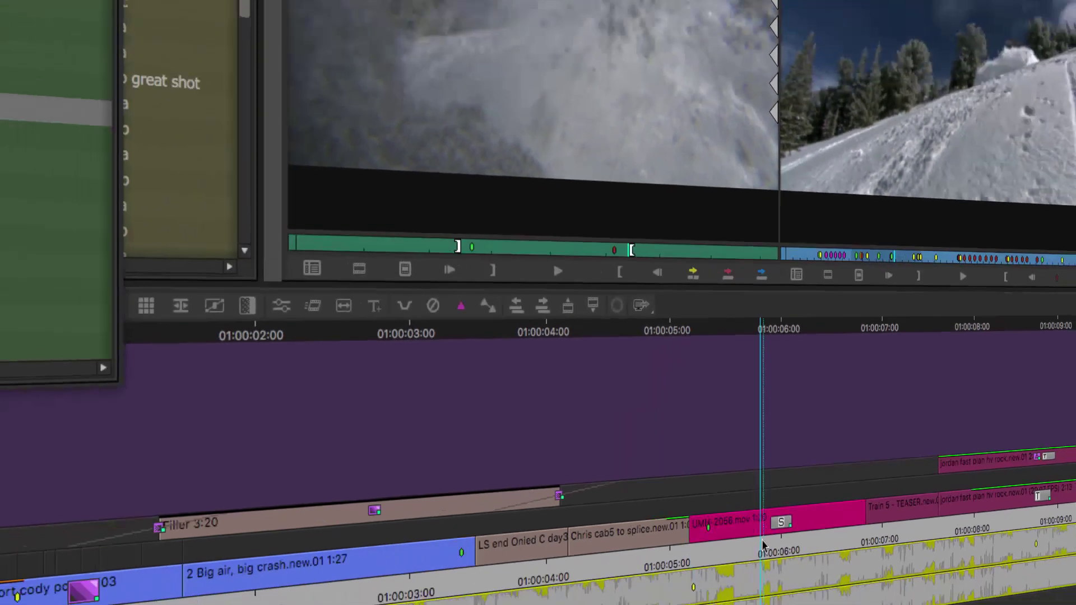
pyautogui.moveTo(847, 510); pyautogui.dragTo(751, 519)
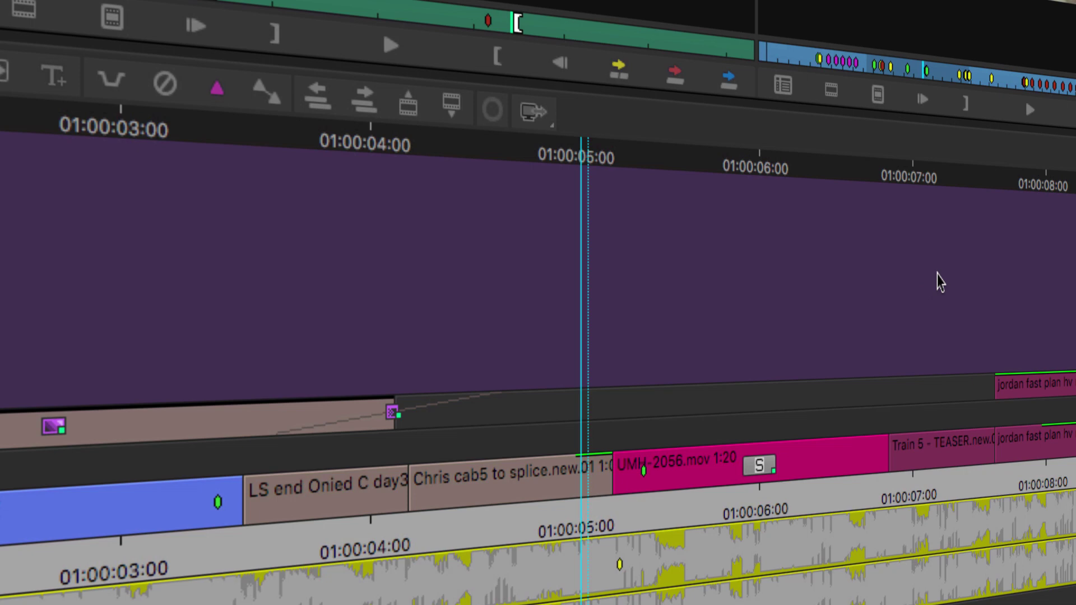
pyautogui.click(896, 399)
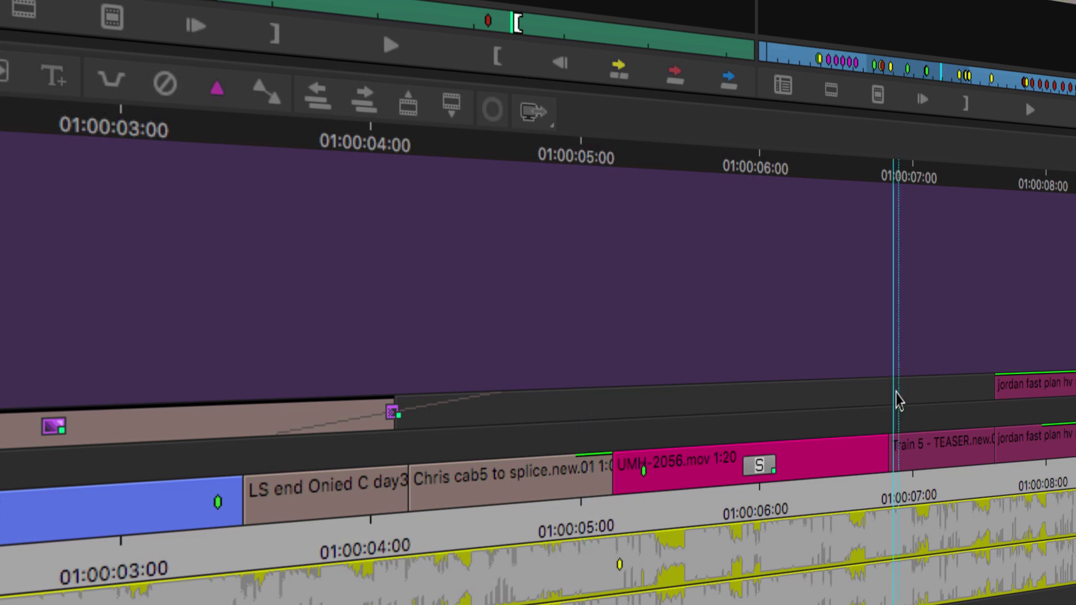
pyautogui.moveTo(900, 387); pyautogui.dragTo(597, 546)
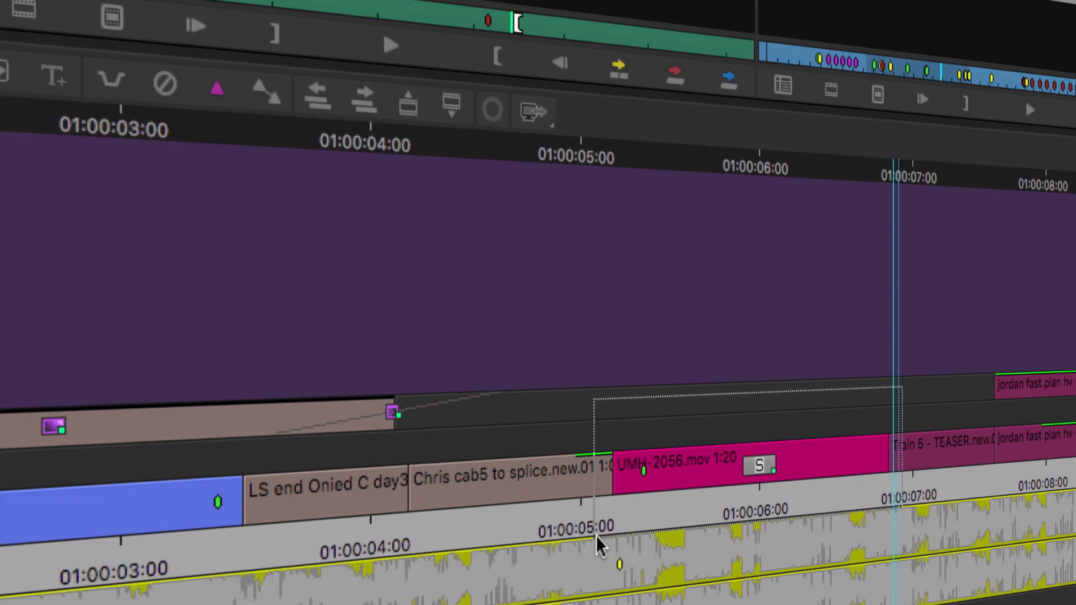
pyautogui.moveTo(593, 537); pyautogui.dragTo(593, 537)
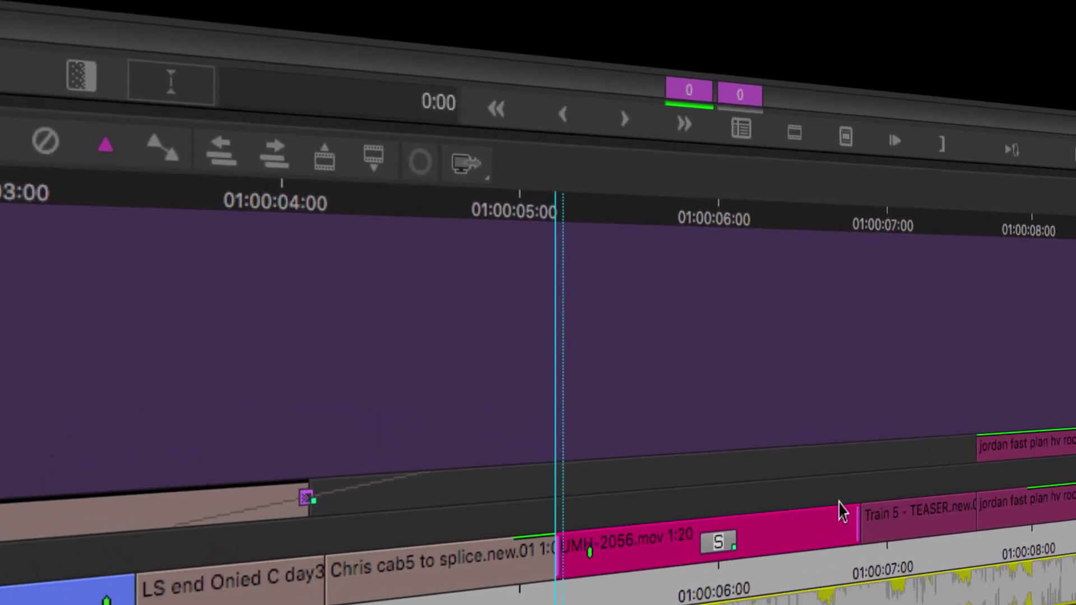
pyautogui.moveTo(568, 552)
pyautogui.mouseDown()
pyautogui.moveTo(605, 567)
pyautogui.moveTo(731, 554)
pyautogui.mouseUp()
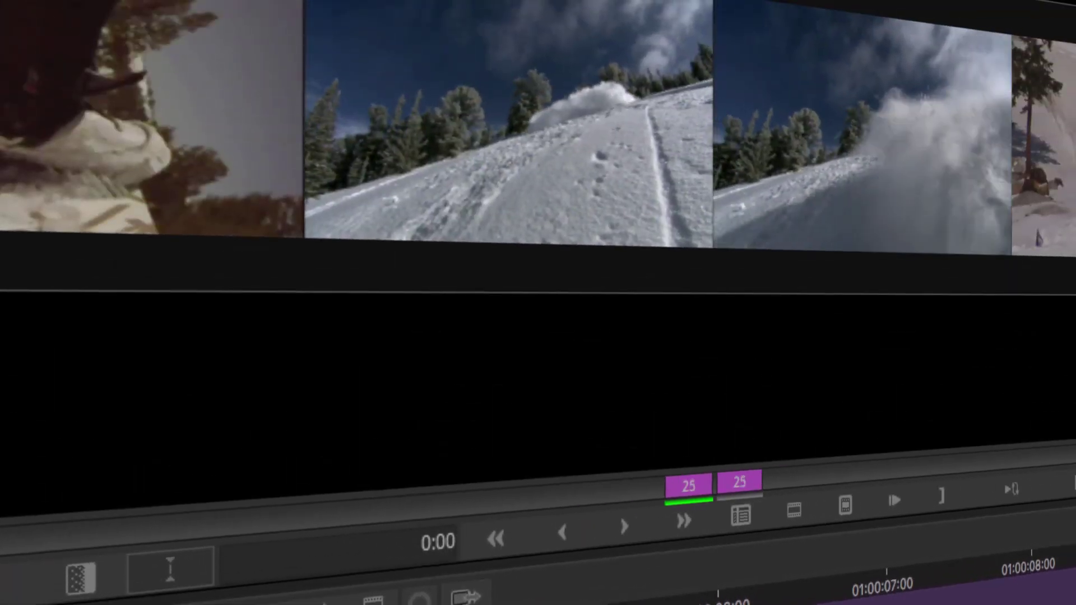
pyautogui.moveTo(731, 604); pyautogui.dragTo(762, 604)
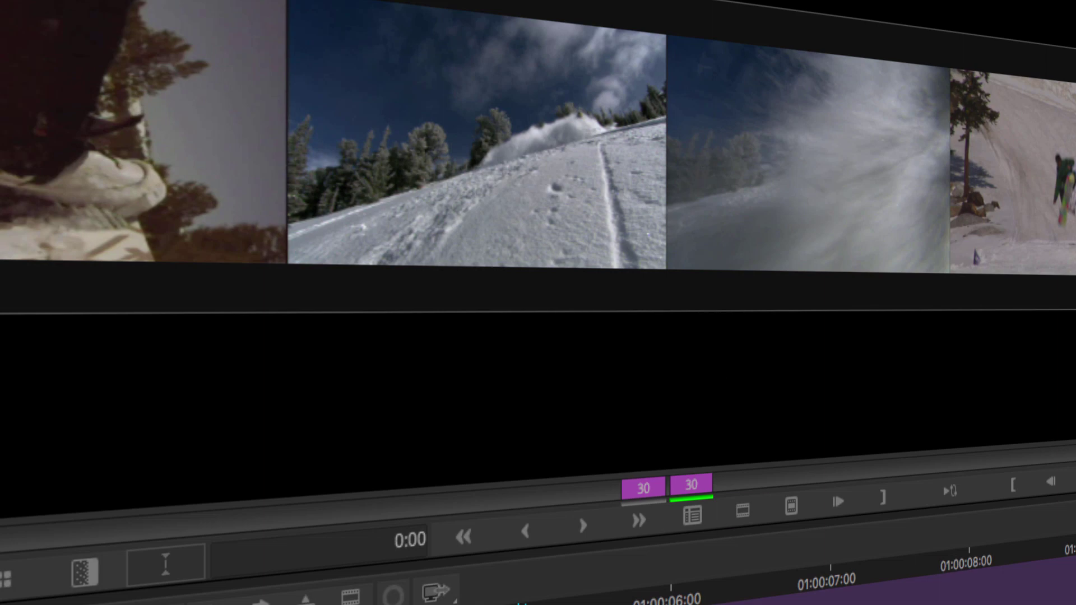
# Review the slipped UMH-2056.mov shot in a playback loop and leave trim mode
pyautogui.click(953, 493)
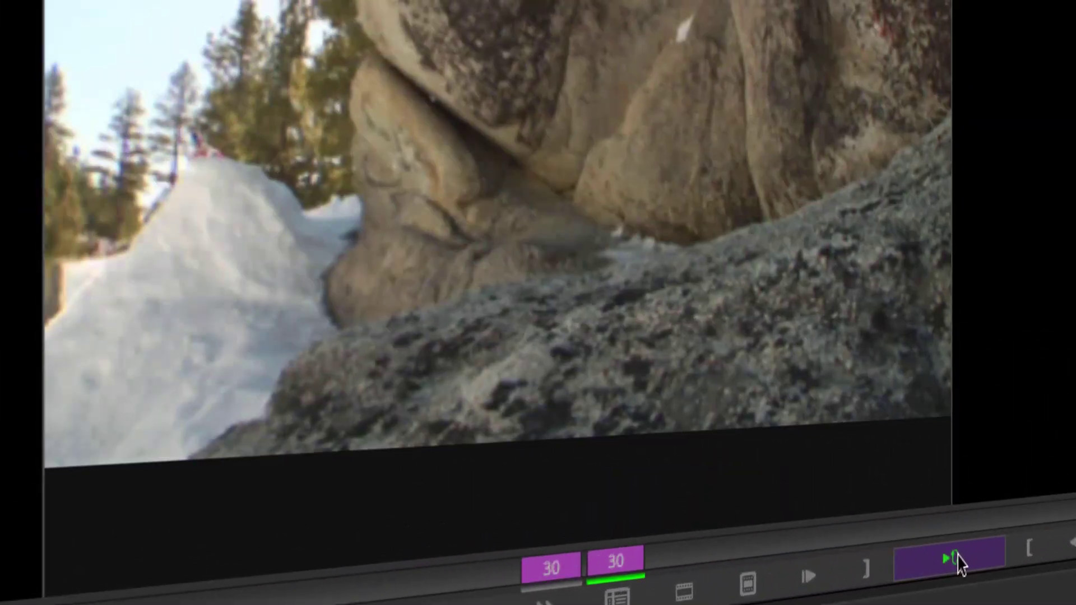
pyautogui.click(955, 558)
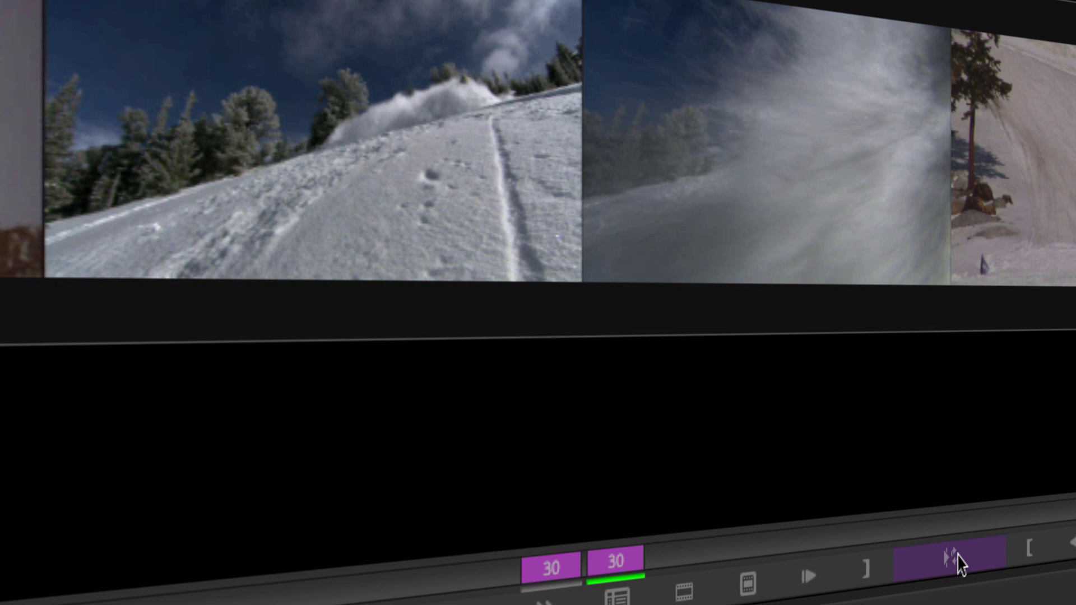
pyautogui.press('Escape')
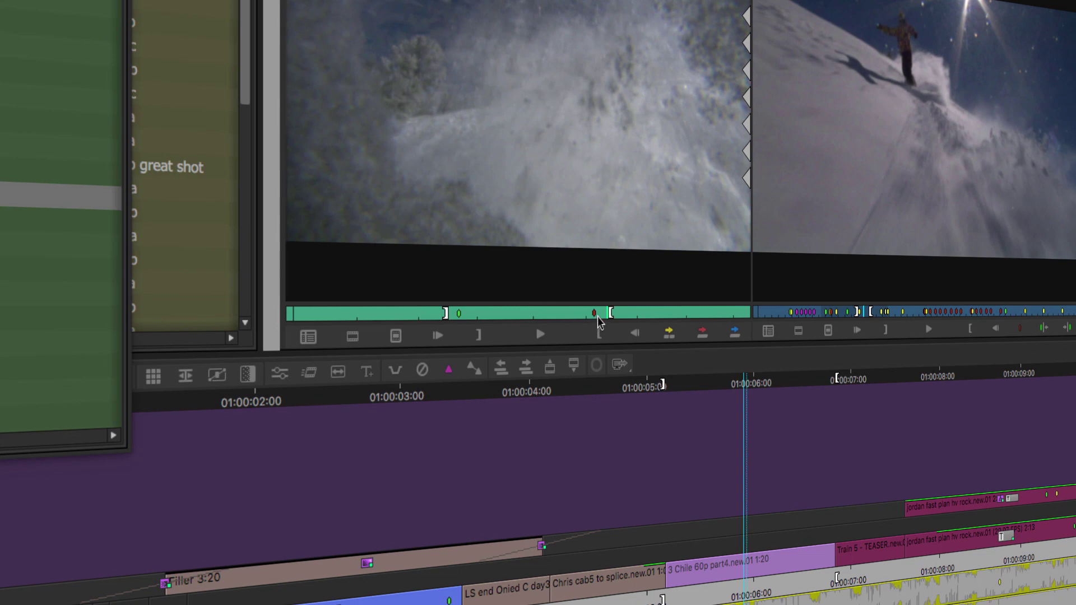
# Turn on the display of phantom marks with UMH-2056.mov loaded and the 3 Chile 60p part4.new.01 clip marked
pyautogui.moveTo(597, 316); pyautogui.dragTo(649, 312)
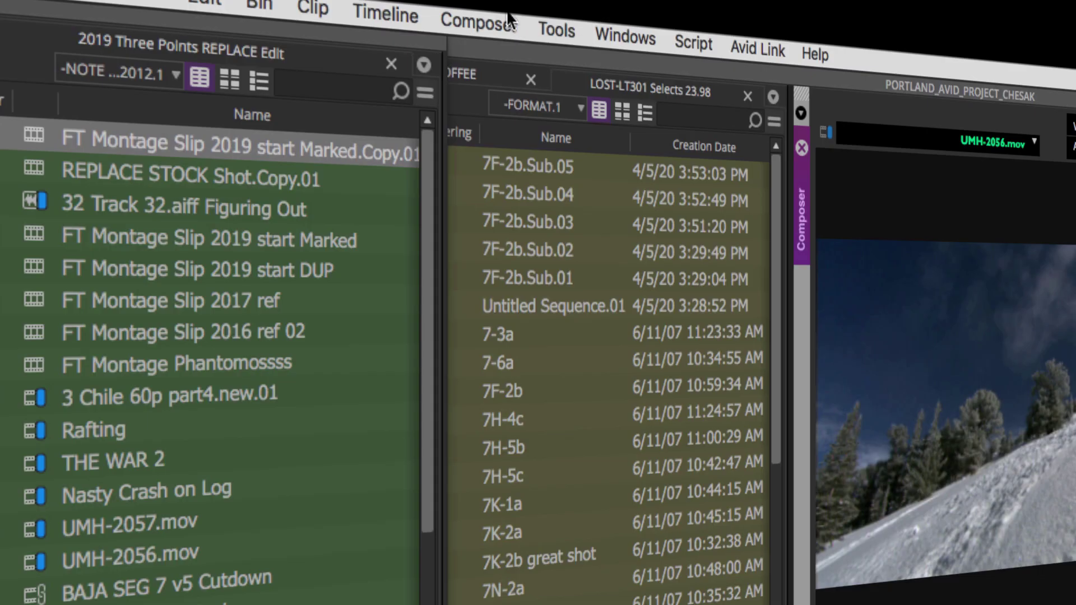
pyautogui.click(466, 23)
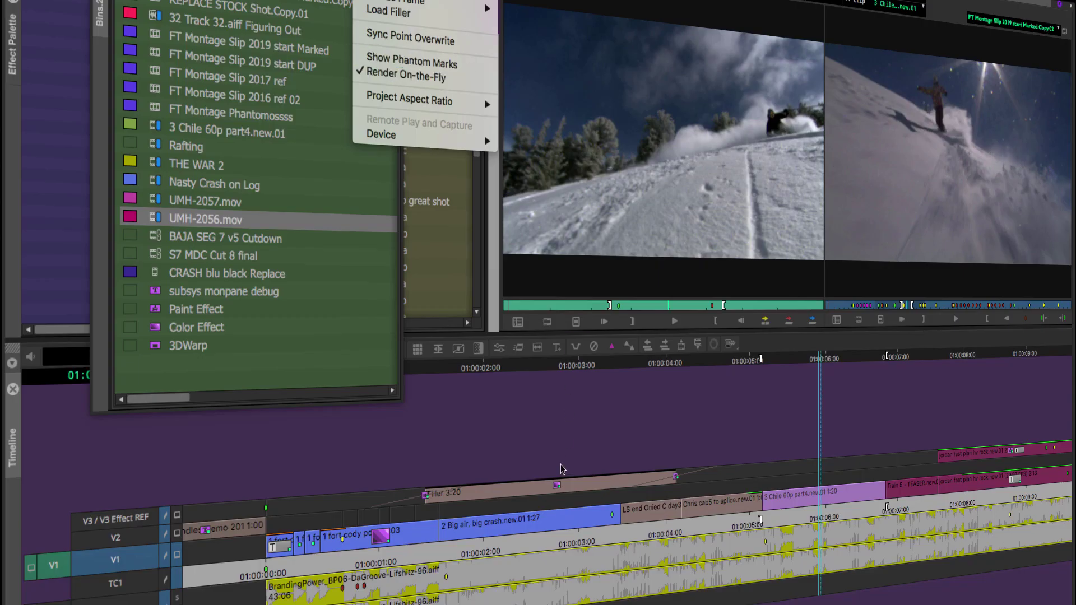
pyautogui.click(557, 446)
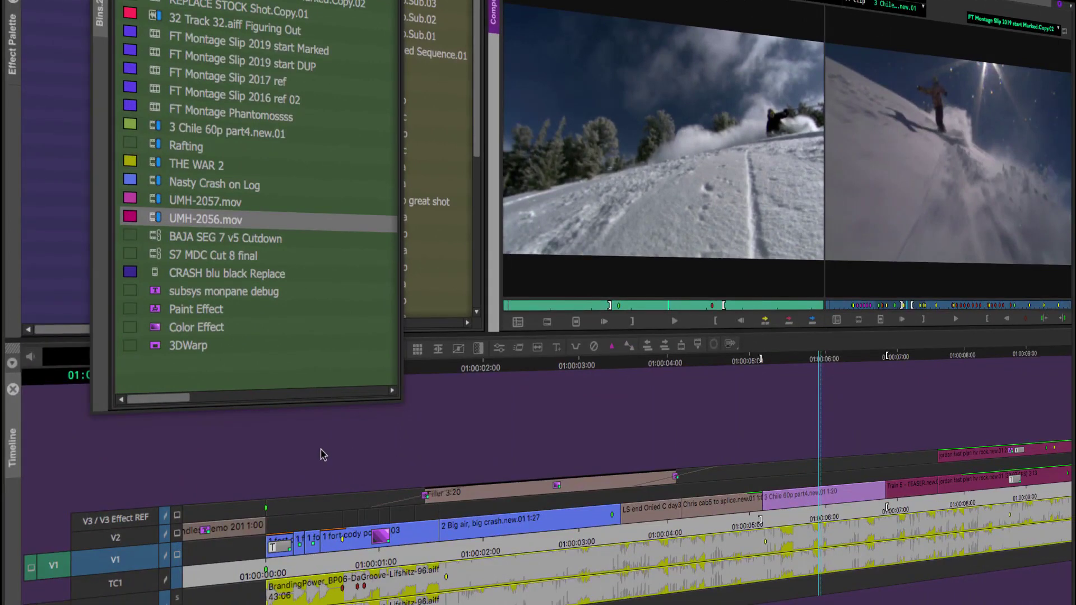
pyautogui.click(322, 454)
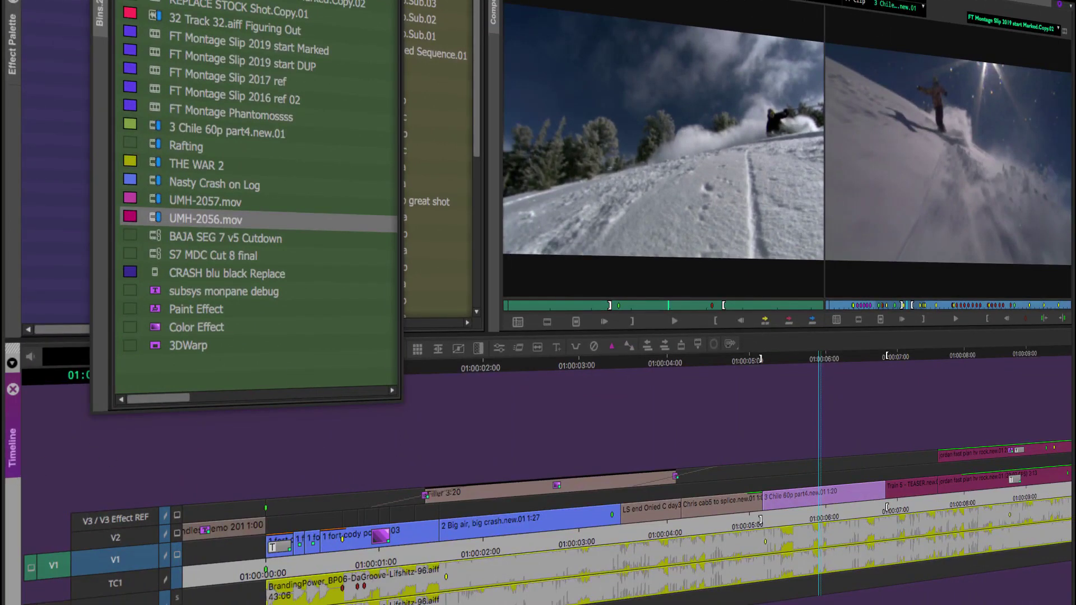
pyautogui.click(367, 1)
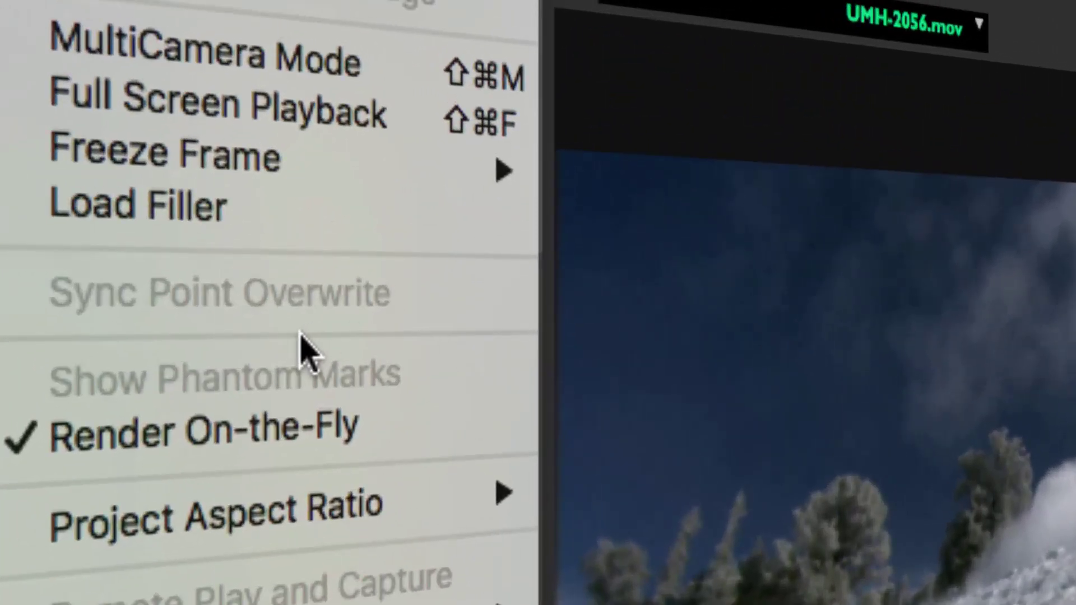
pyautogui.click(919, 446)
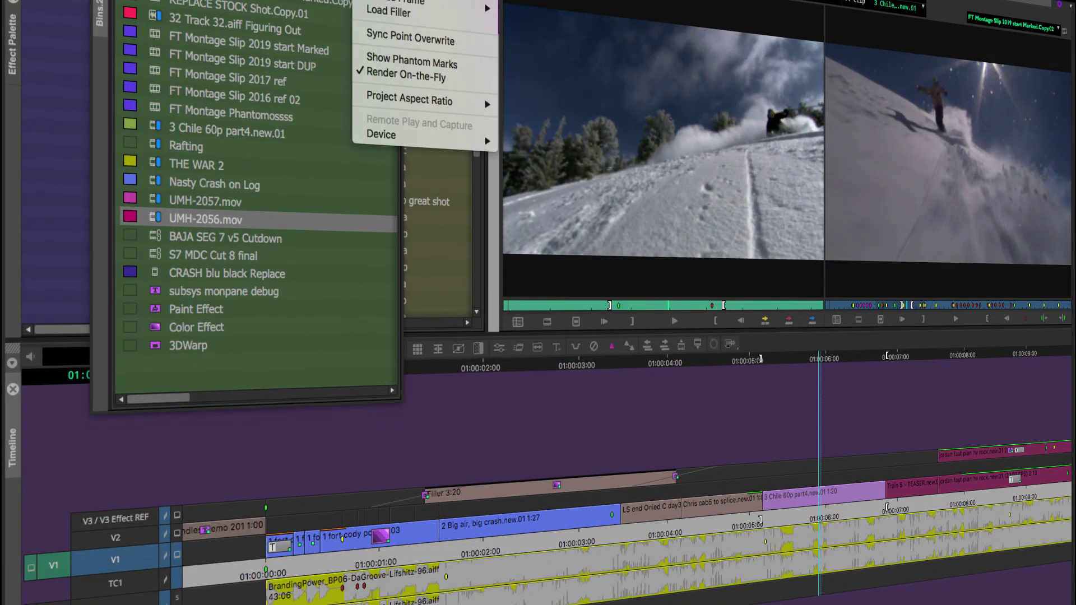
pyautogui.click(390, 64)
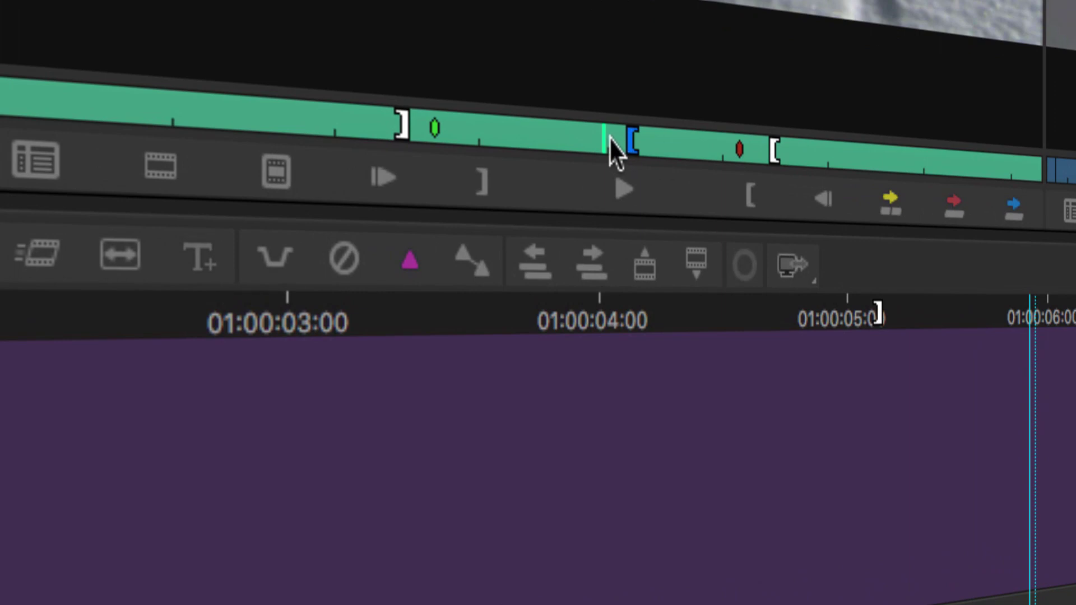
# Clear the In and Out marks of UMH-2056.mov and park its playhead between the green and red markers
pyautogui.moveTo(610, 139); pyautogui.dragTo(630, 149)
pyautogui.press('i')
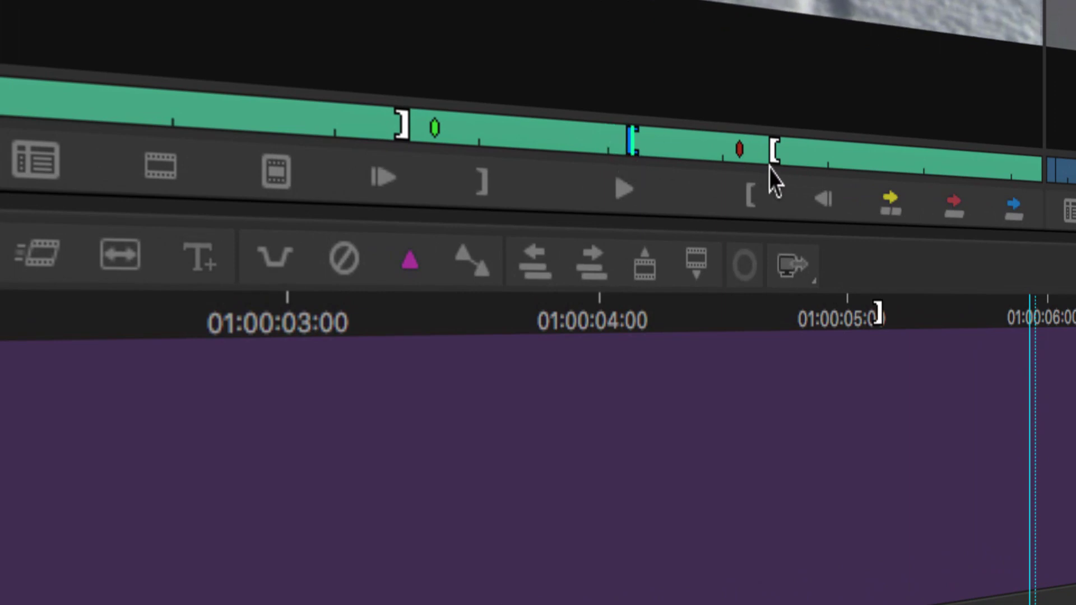
pyautogui.moveTo(632, 125); pyautogui.dragTo(743, 160)
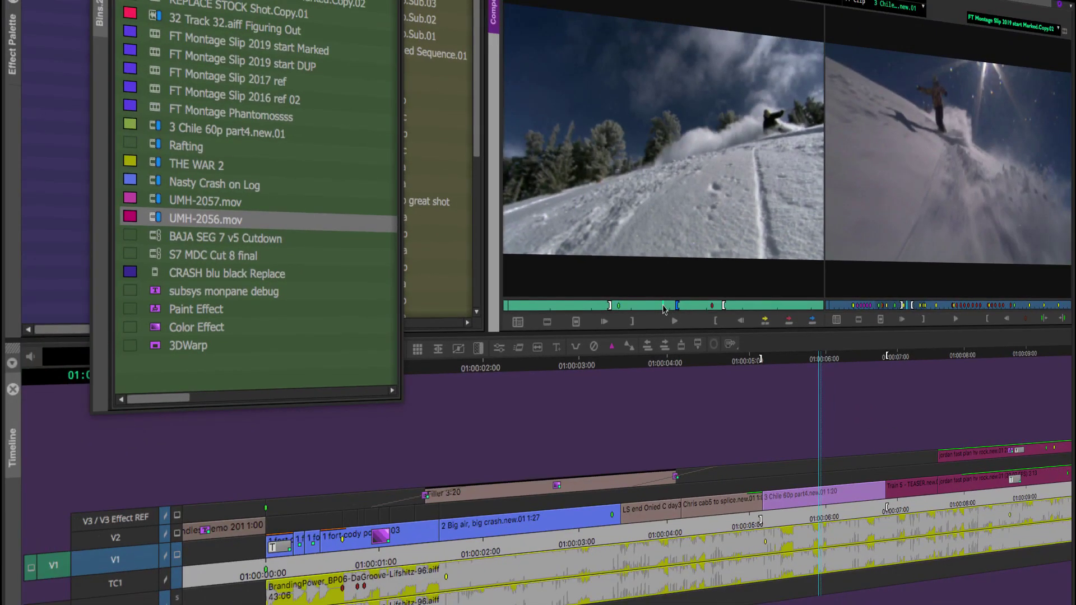
pyautogui.moveTo(664, 309)
pyautogui.mouseDown()
pyautogui.moveTo(675, 311)
pyautogui.moveTo(650, 315)
pyautogui.mouseUp()
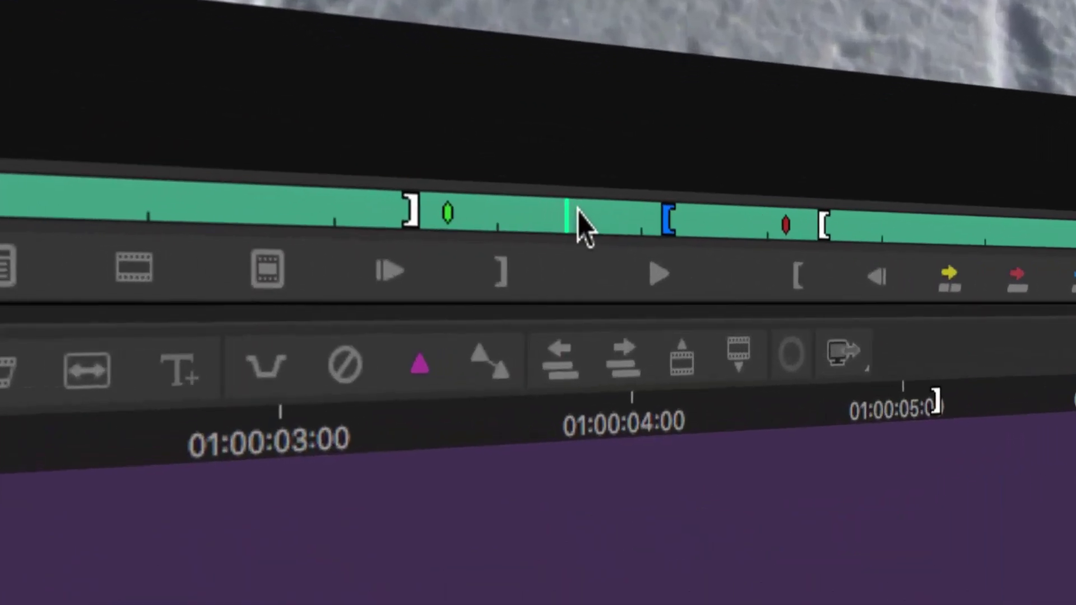
pyautogui.press('g')
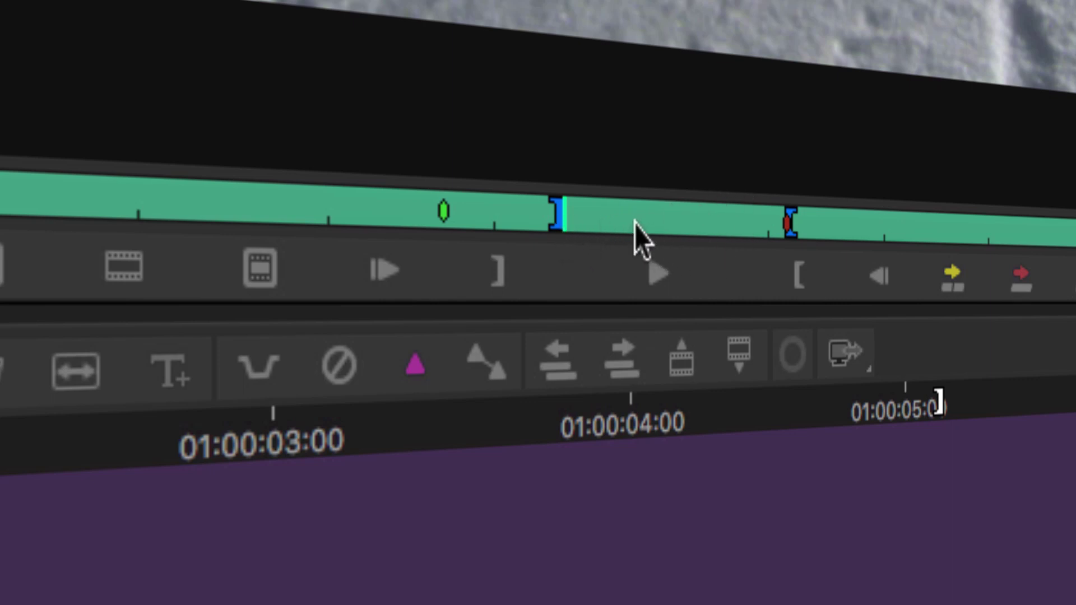
pyautogui.moveTo(555, 219); pyautogui.dragTo(548, 219)
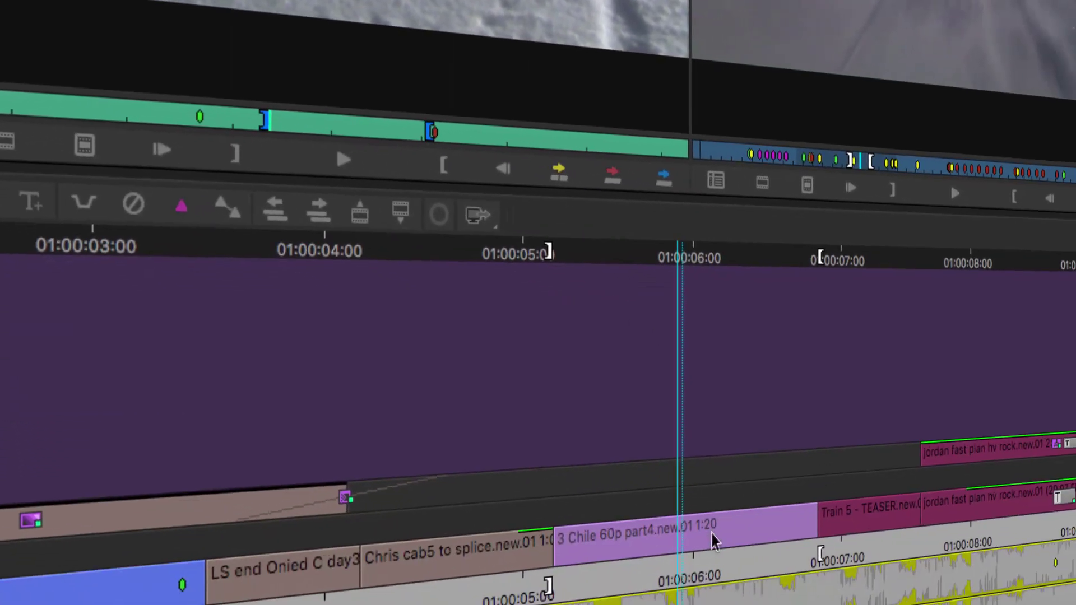
# Try extending the sequence's Out mark to the end of the Train 5 - TEASER clip, and re-mark only the 3 Chile clip
pyautogui.moveTo(900, 511); pyautogui.dragTo(917, 514)
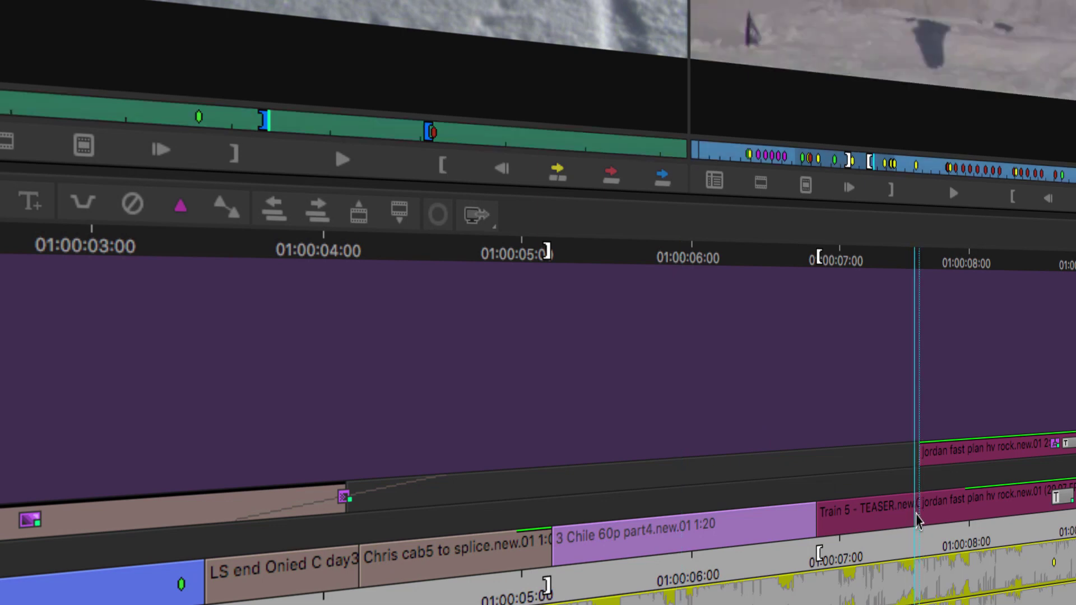
pyautogui.press('i')
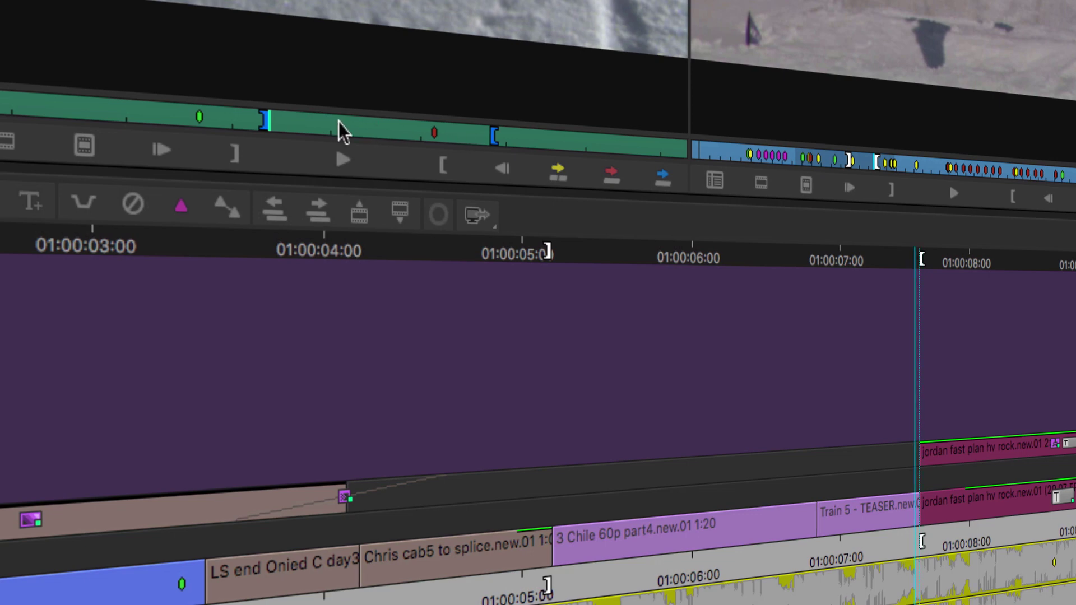
pyautogui.click(760, 530)
pyautogui.moveTo(716, 455); pyautogui.dragTo(708, 459)
pyautogui.moveTo(309, 47); pyautogui.dragTo(330, 49)
pyautogui.moveTo(503, 197)
pyautogui.mouseDown()
pyautogui.moveTo(471, 203)
pyautogui.moveTo(684, 217)
pyautogui.moveTo(365, 221)
pyautogui.moveTo(644, 223)
pyautogui.moveTo(479, 230)
pyautogui.moveTo(505, 226)
pyautogui.mouseUp()
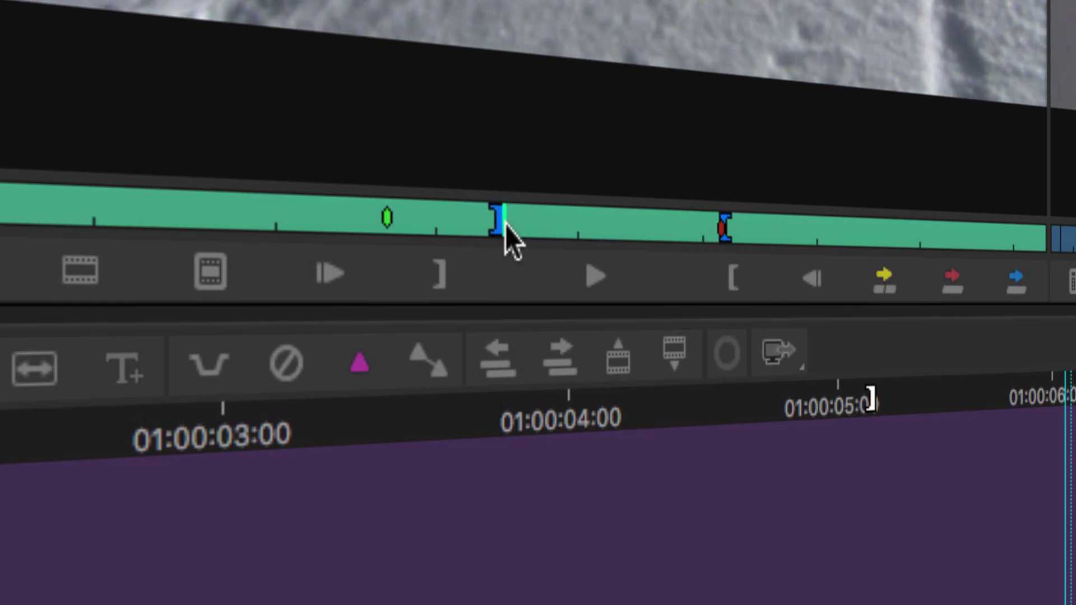
# Mark an In point on UMH-2056.mov at the phantom In position past the green marker
pyautogui.click(726, 230)
pyautogui.moveTo(534, 219); pyautogui.dragTo(755, 226)
pyautogui.click(555, 231)
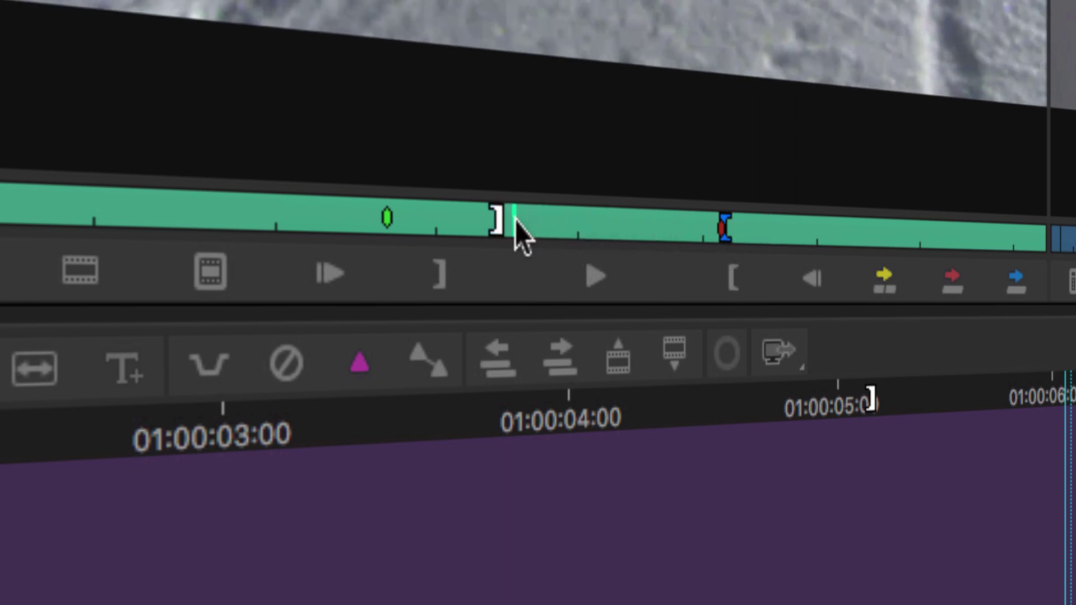
# Check UMH-2056.mov between its In mark and the phantom Out by scrubbing and jumping to both points
pyautogui.click(672, 230)
pyautogui.click(718, 232)
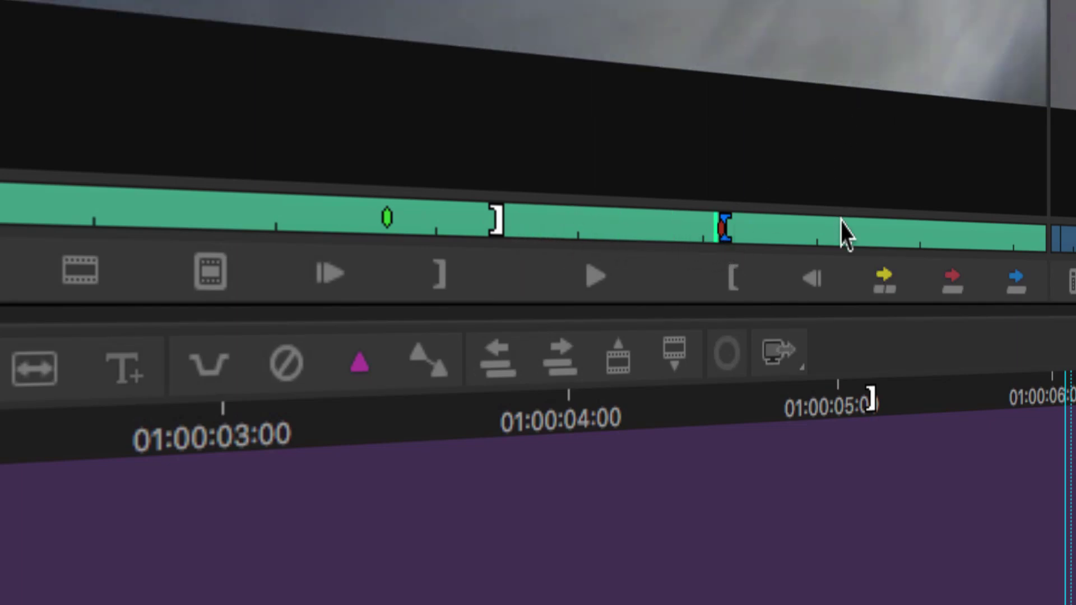
pyautogui.click(555, 227)
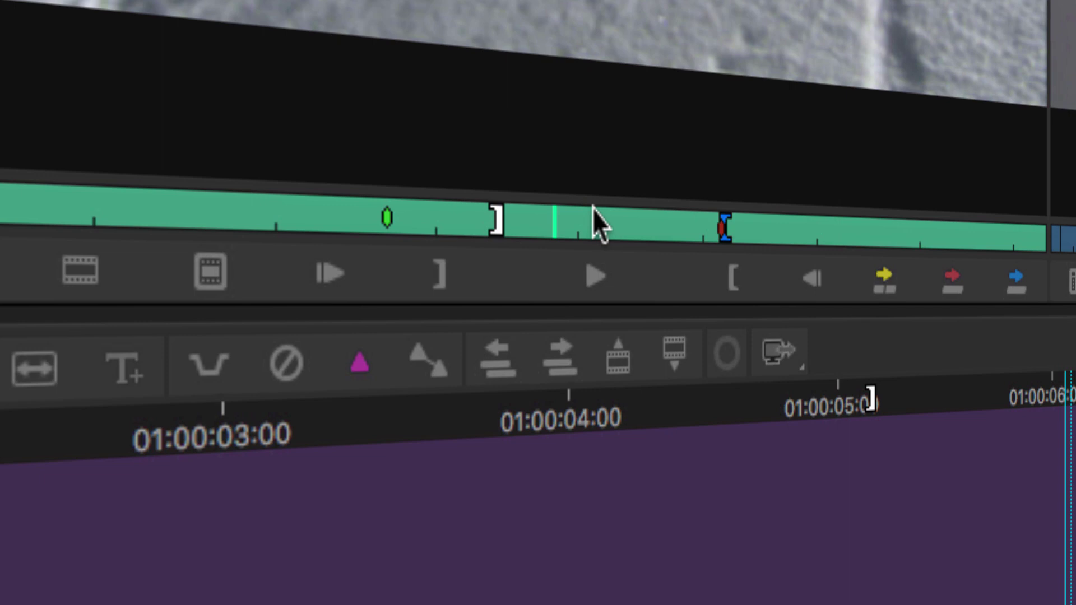
pyautogui.press('w')
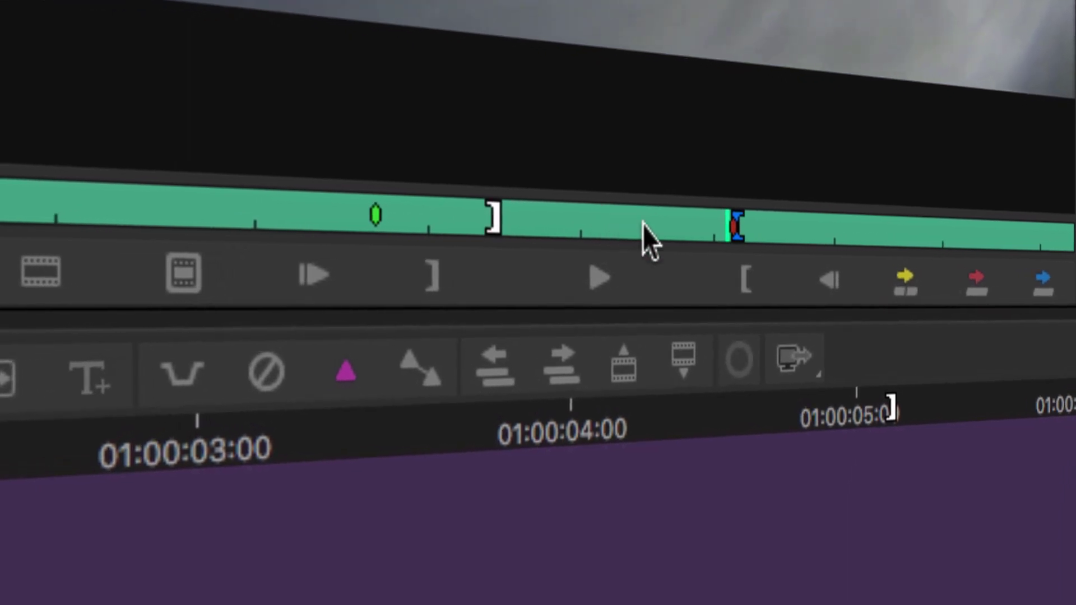
pyautogui.press('w')
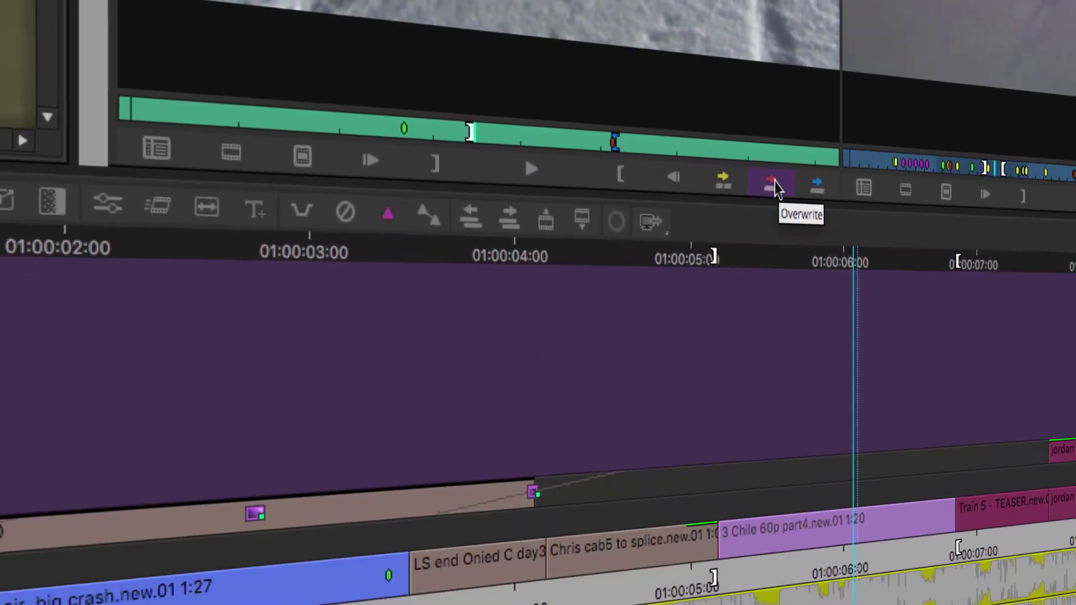
# Mark UMH-2056.mov with only an Out point at the red marker, leaving it without an In mark
pyautogui.click(773, 184)
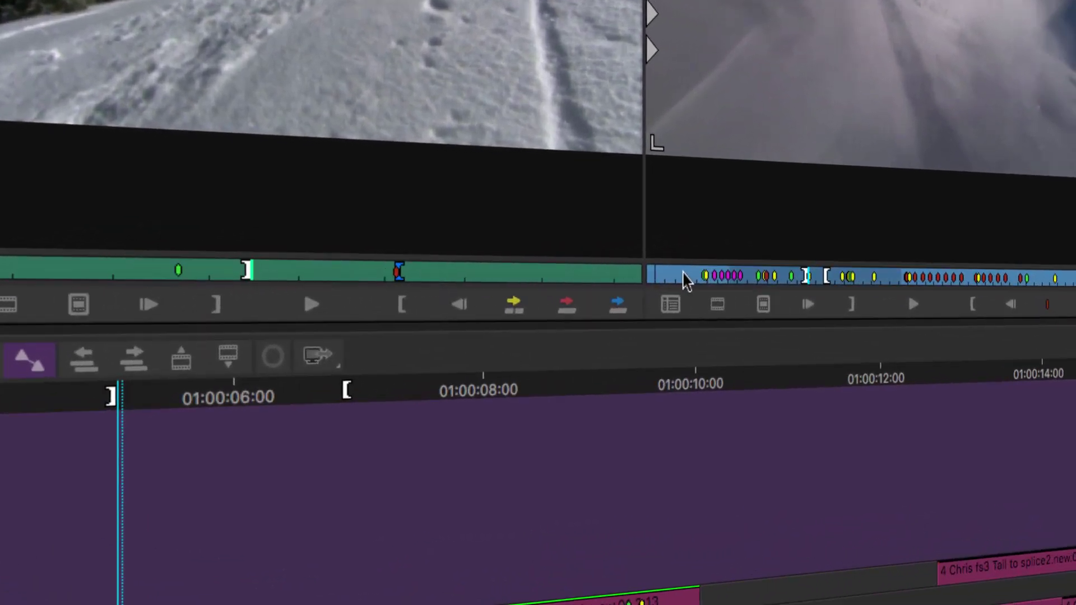
pyautogui.click(409, 240)
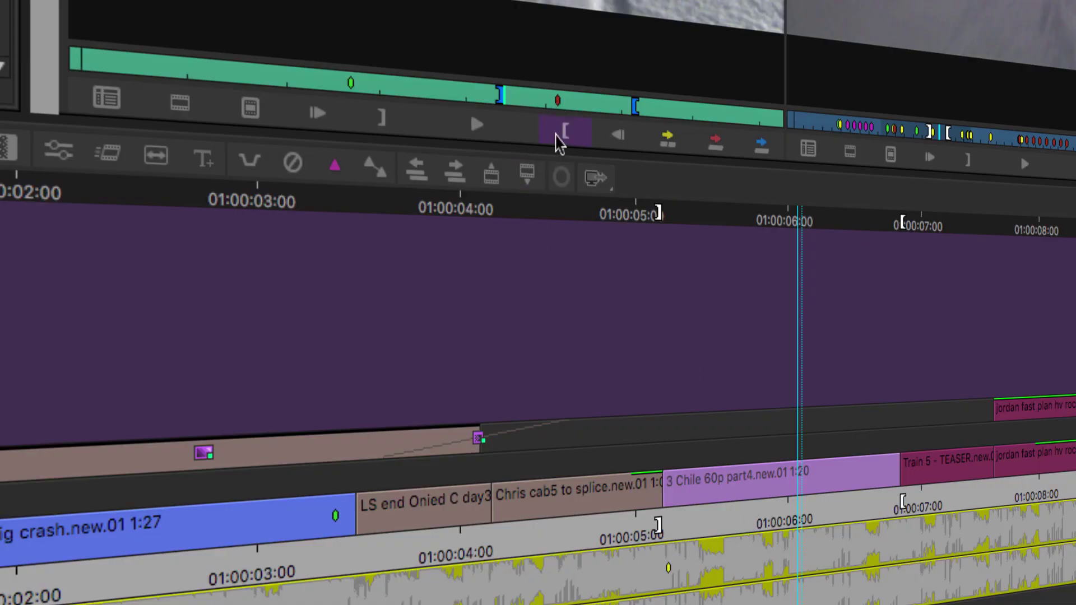
pyautogui.moveTo(533, 99); pyautogui.dragTo(556, 104)
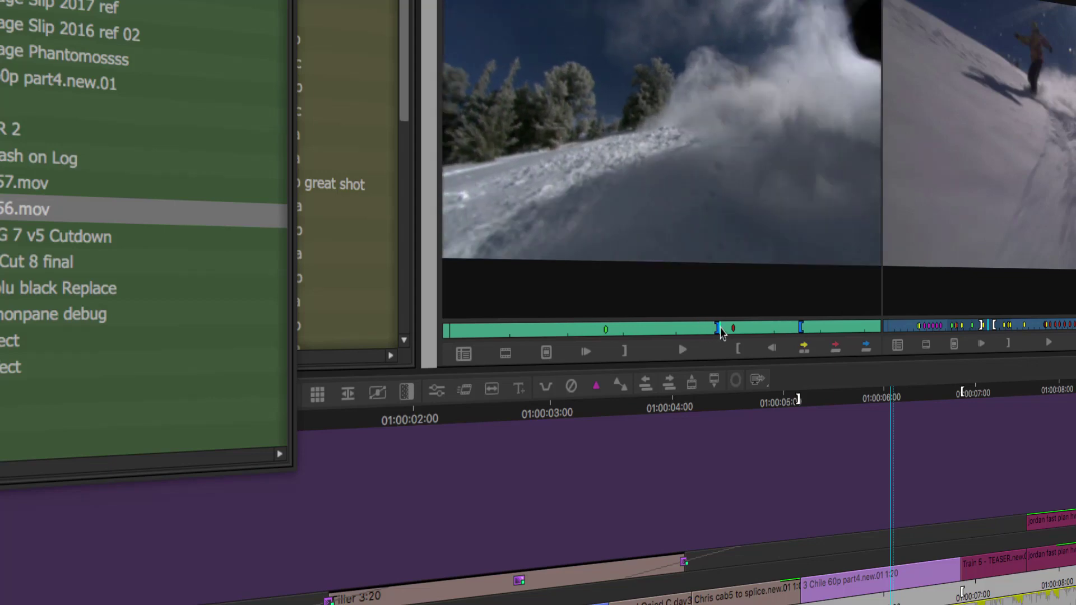
pyautogui.moveTo(721, 328); pyautogui.dragTo(735, 330)
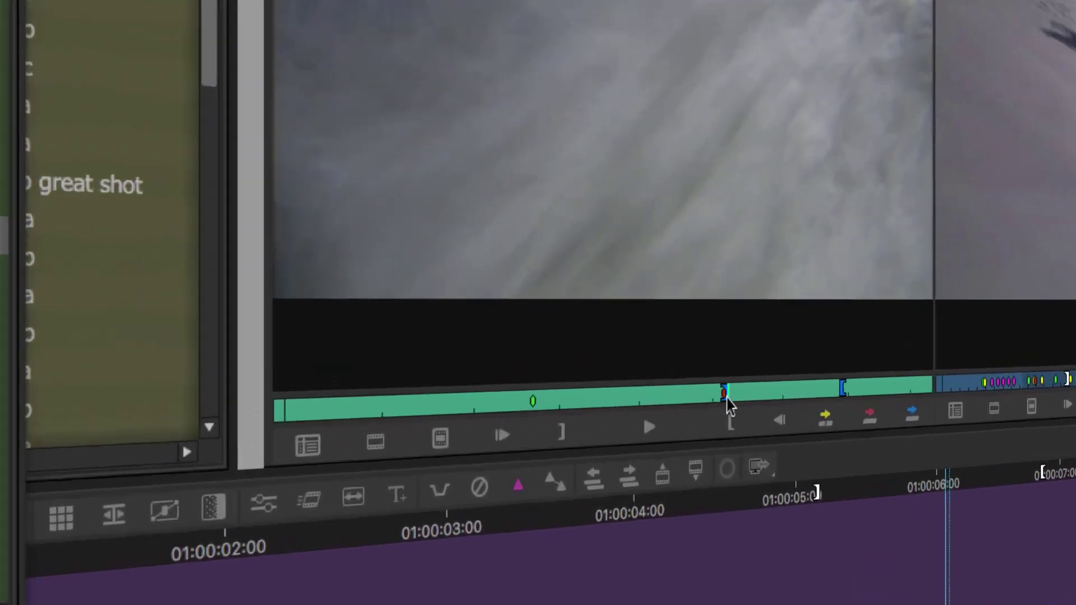
pyautogui.press('o')
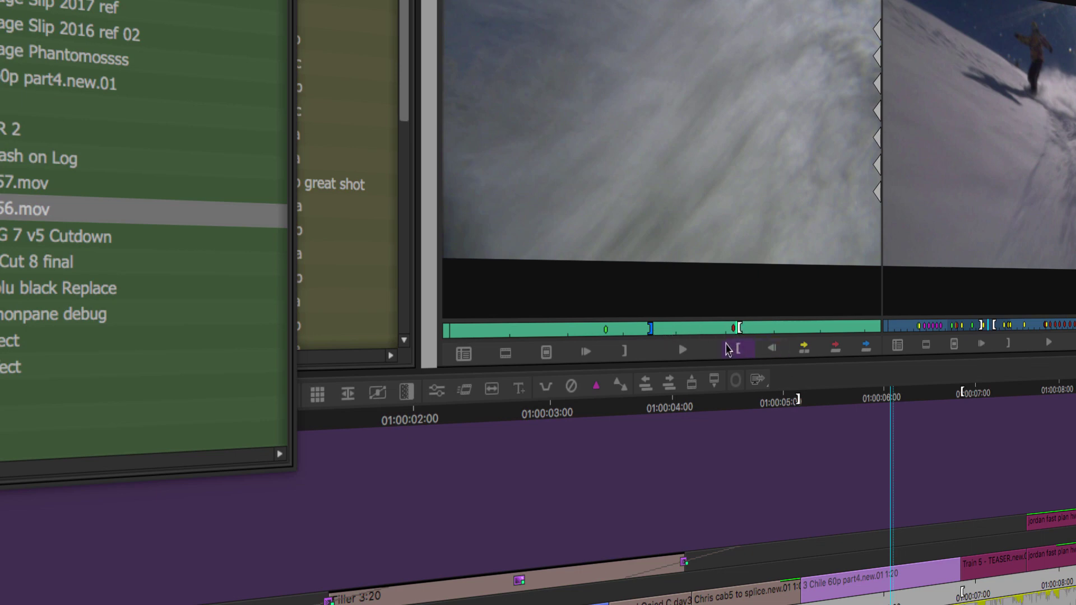
# Check UMH-2056.mov between the phantom In and its Out mark by scrubbing, and return to the phantom In
pyautogui.moveTo(727, 332)
pyautogui.mouseDown()
pyautogui.moveTo(659, 331)
pyautogui.moveTo(720, 346)
pyautogui.moveTo(656, 338)
pyautogui.moveTo(736, 331)
pyautogui.mouseUp()
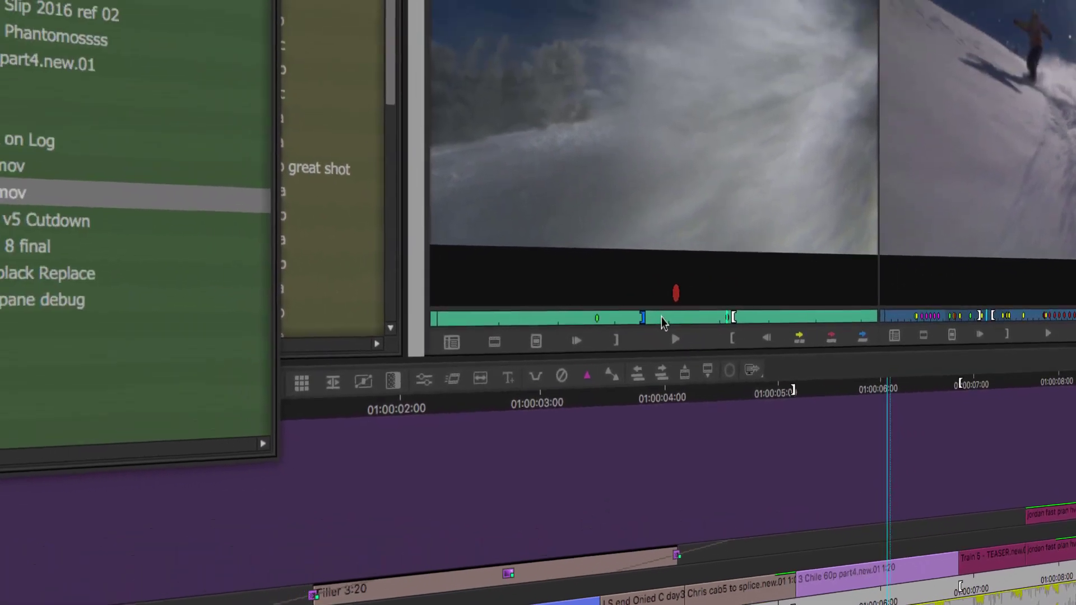
pyautogui.moveTo(600, 226); pyautogui.dragTo(624, 227)
pyautogui.moveTo(691, 327); pyautogui.dragTo(692, 327)
pyautogui.press('q')
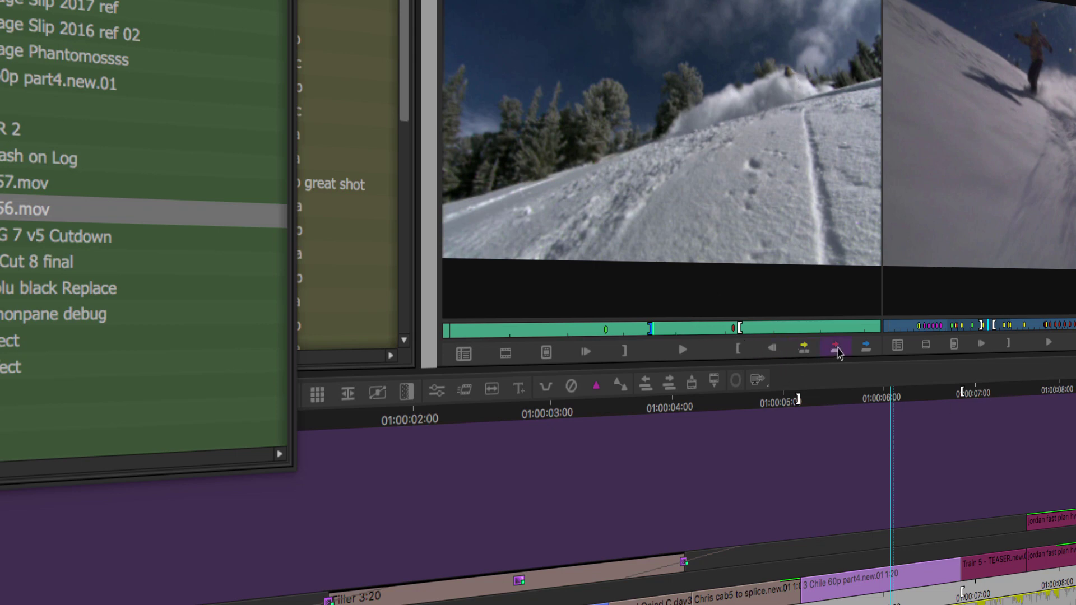
# Try overwriting the marked 3 Chile clip with UMH-2056.mov back-timed from its Out mark, and undo the edit
pyautogui.click(835, 352)
pyautogui.press('a')
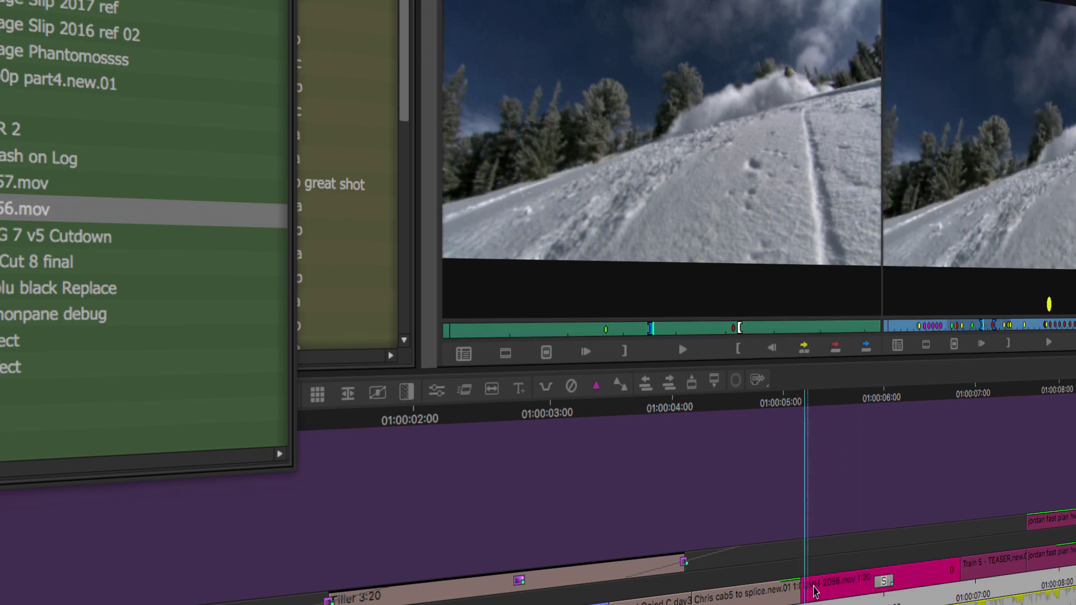
pyautogui.hotkey('ctrl', 'z')
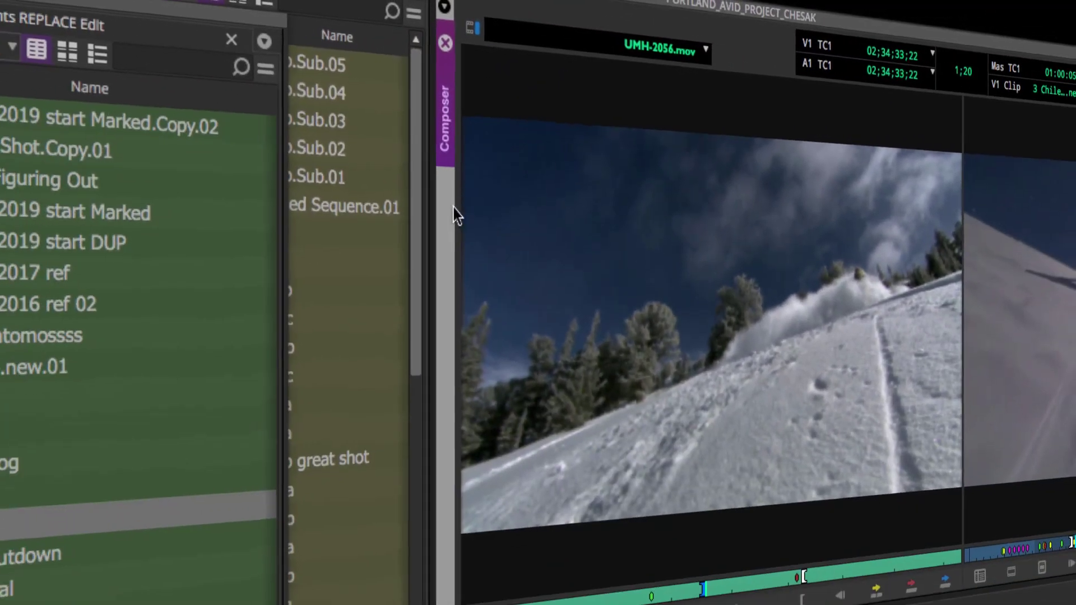
# Turn off Show Phantom Marks
pyautogui.click(247, 1)
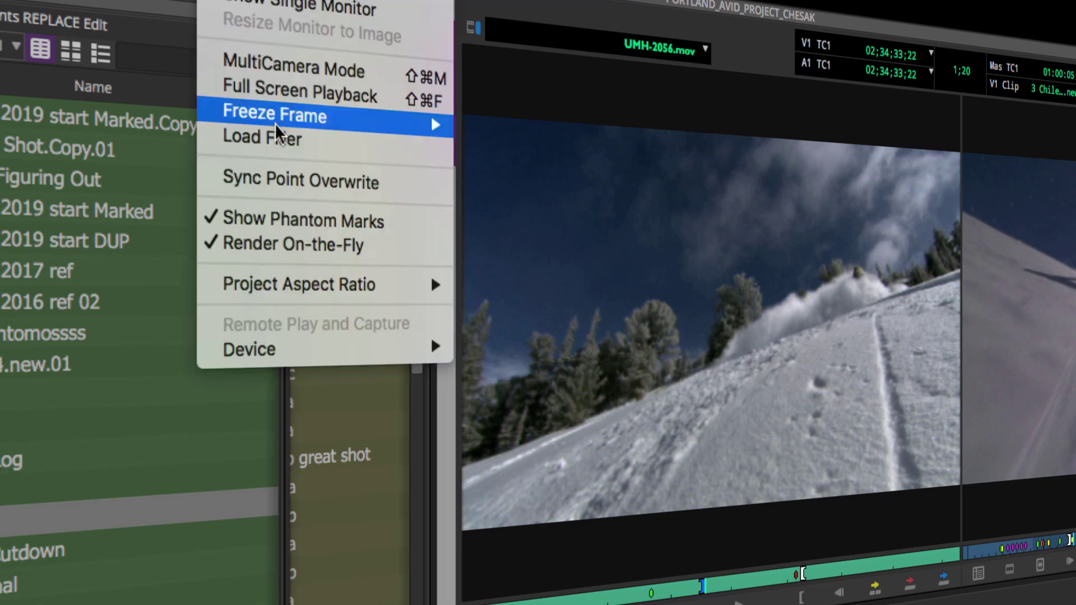
pyautogui.click(745, 102)
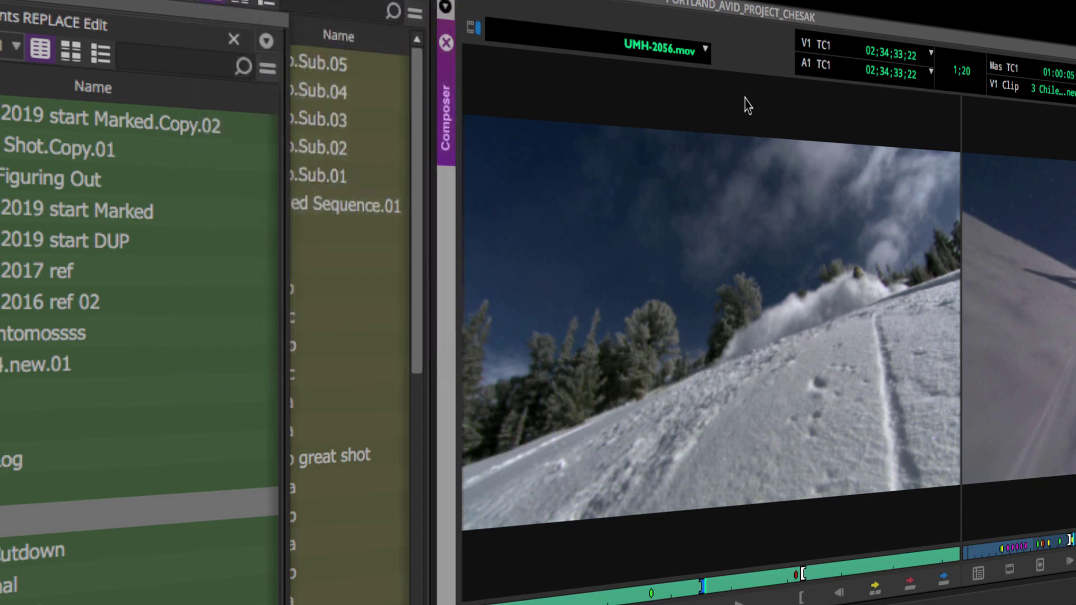
pyautogui.rightClick(737, 101)
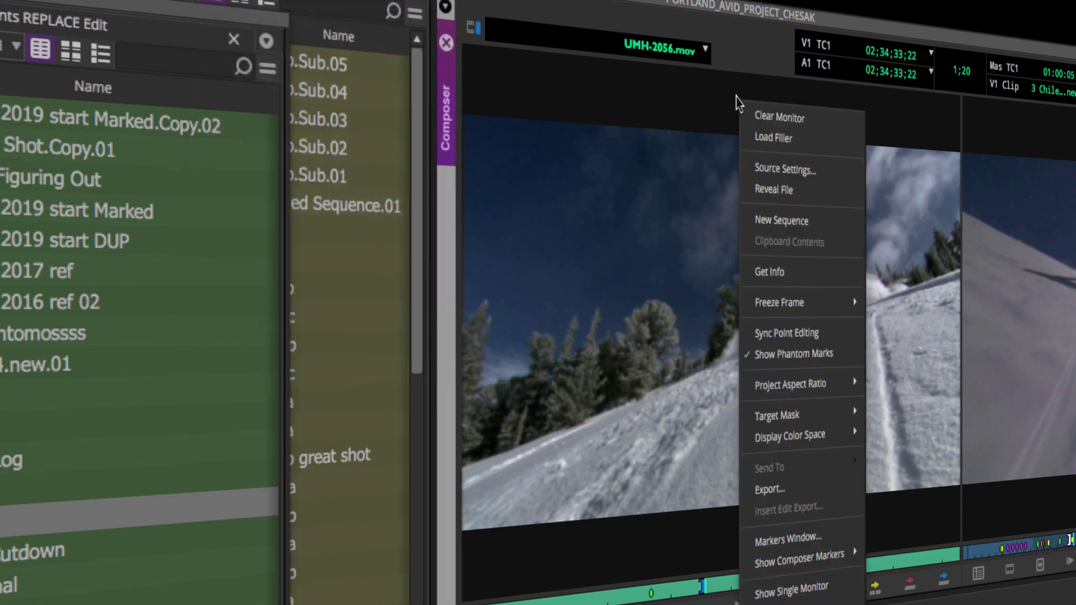
pyautogui.click(793, 362)
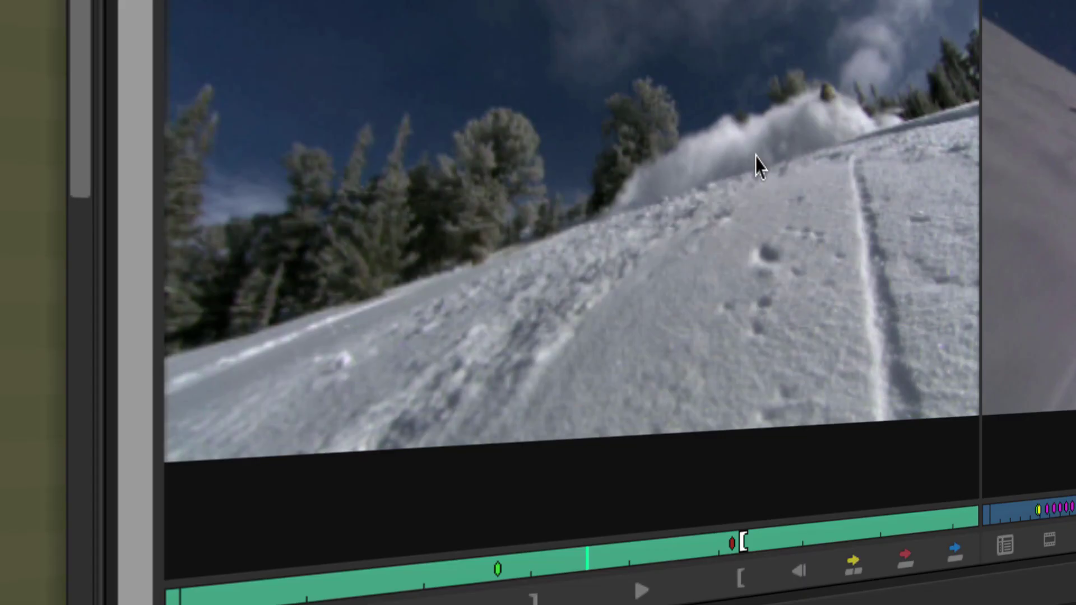
# Review UMH-2056.mov without phantom marks by scrubbing around its Out mark and playing past it
pyautogui.moveTo(630, 566)
pyautogui.mouseDown()
pyautogui.moveTo(649, 553)
pyautogui.moveTo(626, 566)
pyautogui.moveTo(734, 553)
pyautogui.moveTo(567, 571)
pyautogui.moveTo(569, 545)
pyautogui.moveTo(617, 558)
pyautogui.moveTo(694, 557)
pyautogui.mouseUp()
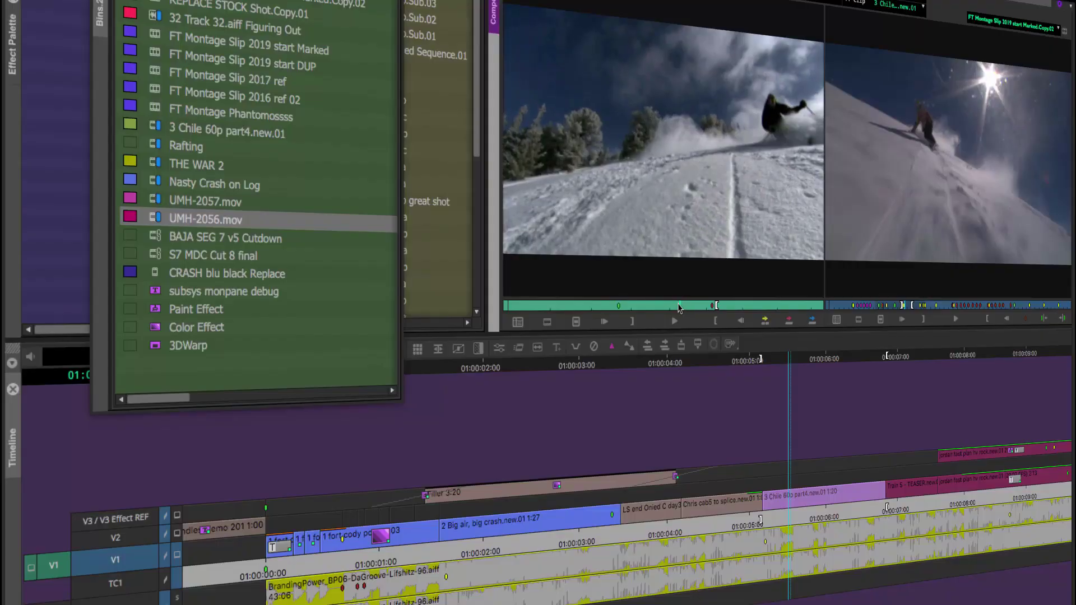
pyautogui.moveTo(680, 306); pyautogui.dragTo(678, 304)
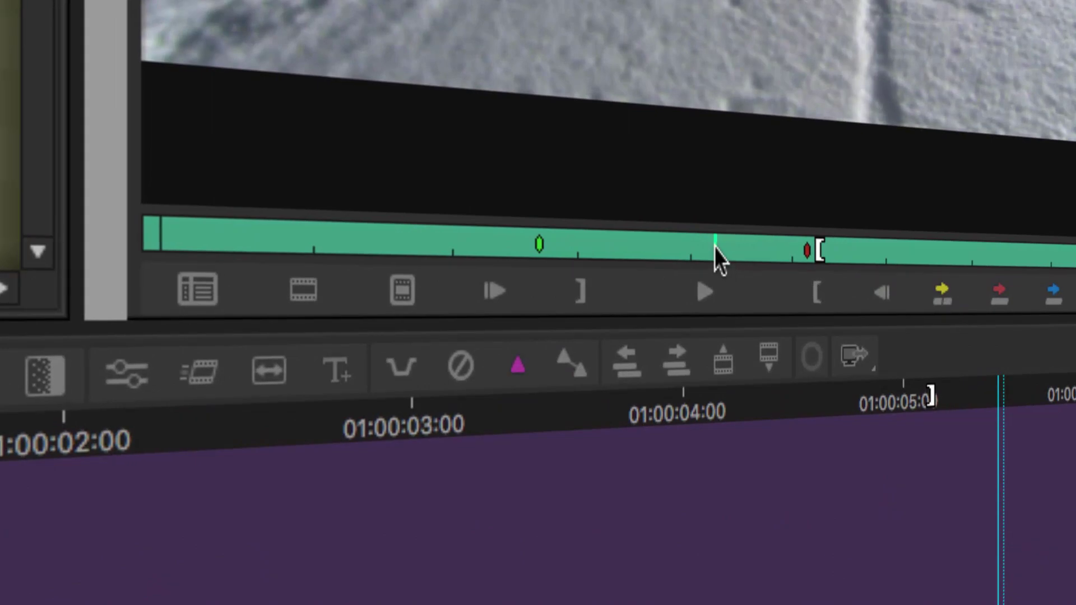
pyautogui.moveTo(740, 250); pyautogui.dragTo(289, 250)
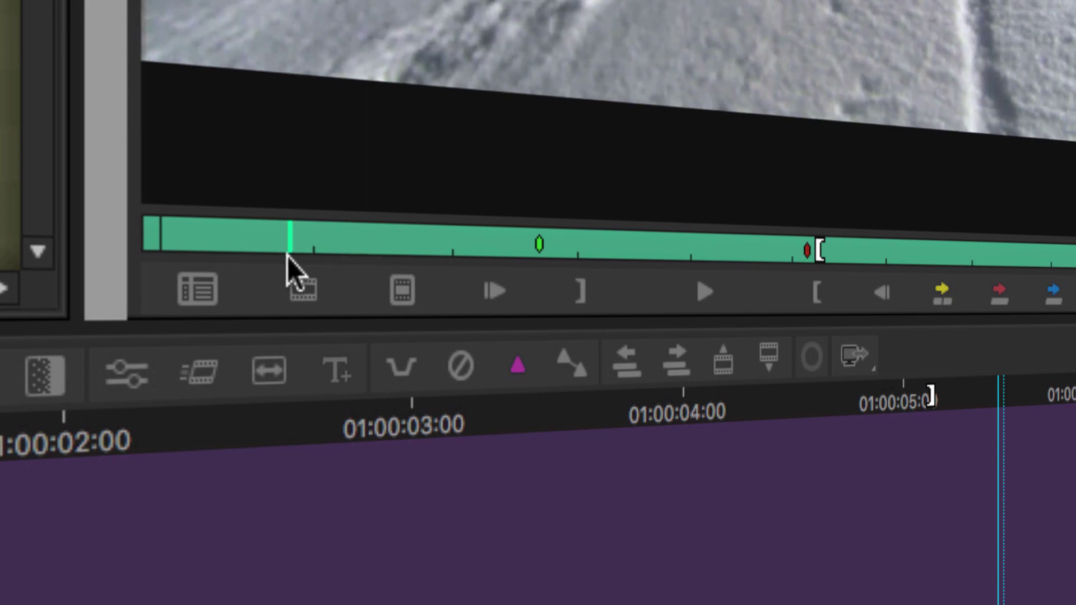
pyautogui.press('w')
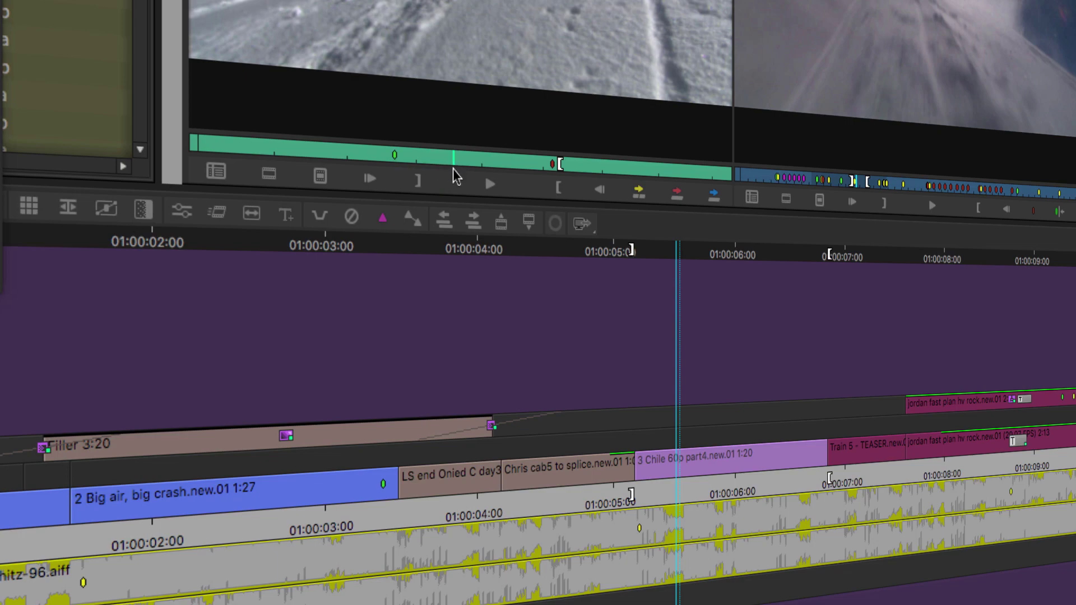
pyautogui.click(489, 182)
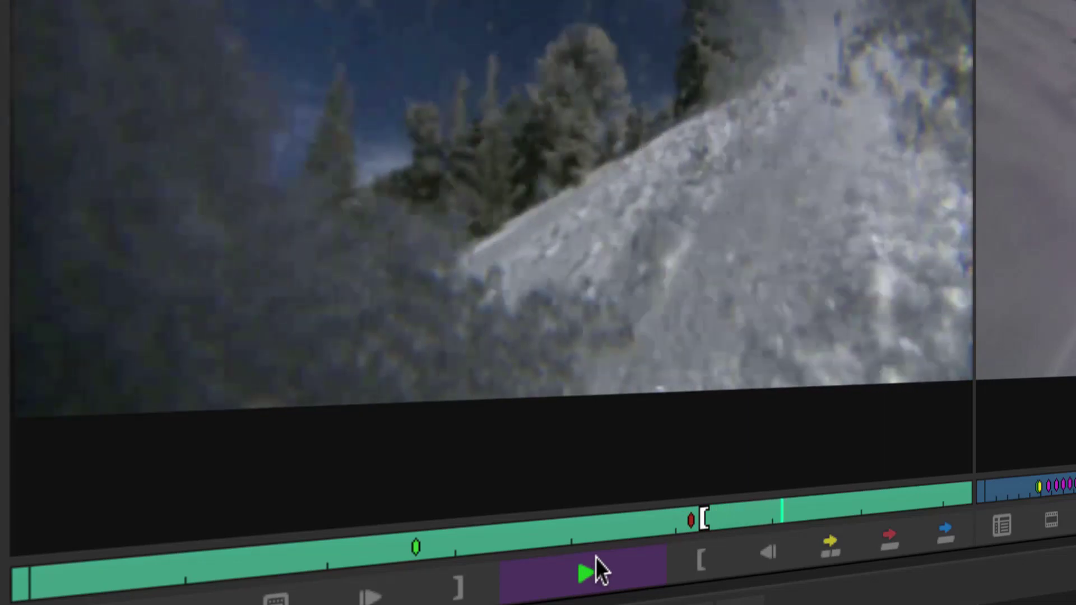
pyautogui.click(586, 569)
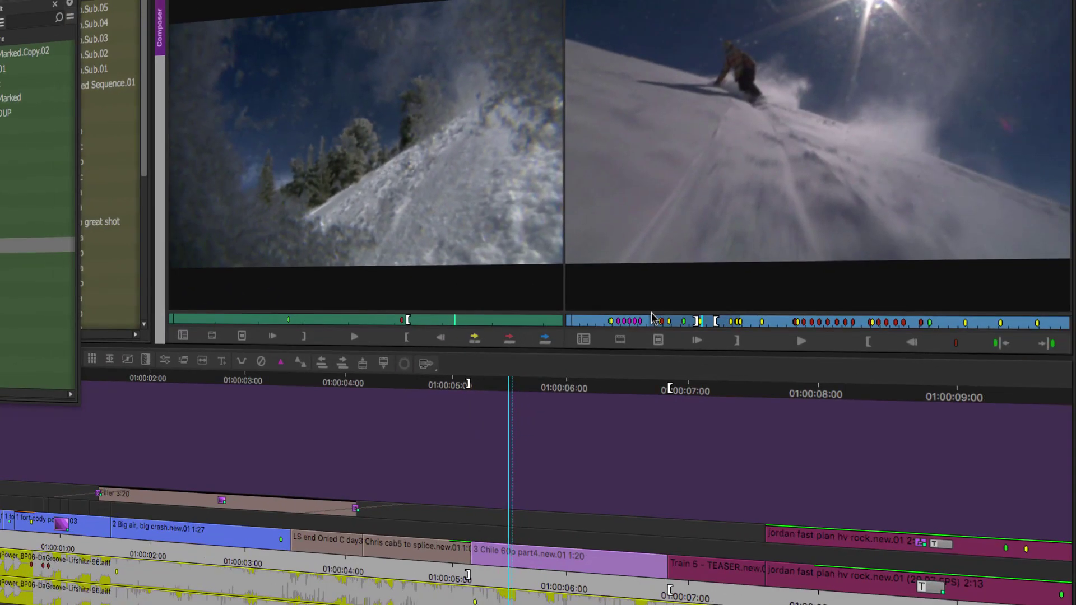
# Play the marked 3 Chile section of the sequence to its Out mark, and play UMH-2056.mov toward its Out mark
pyautogui.press('space')
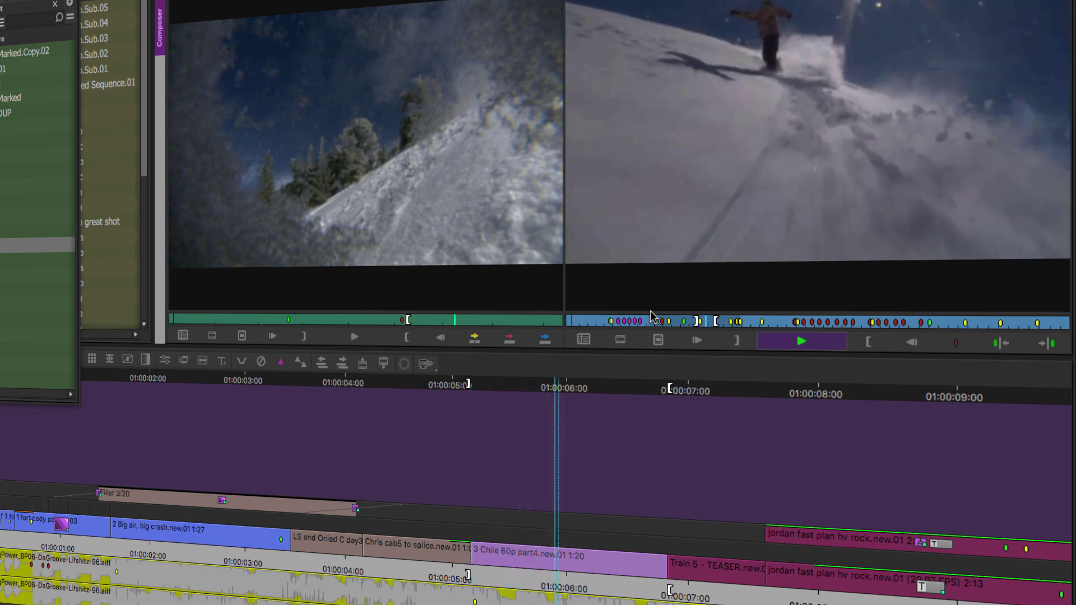
pyautogui.press('space')
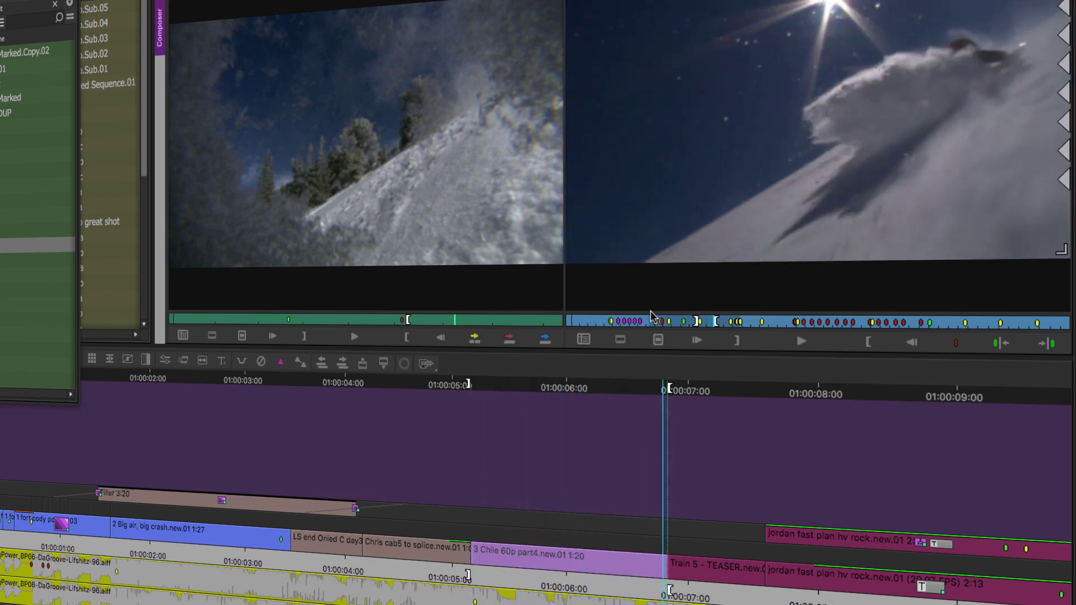
pyautogui.press('6')
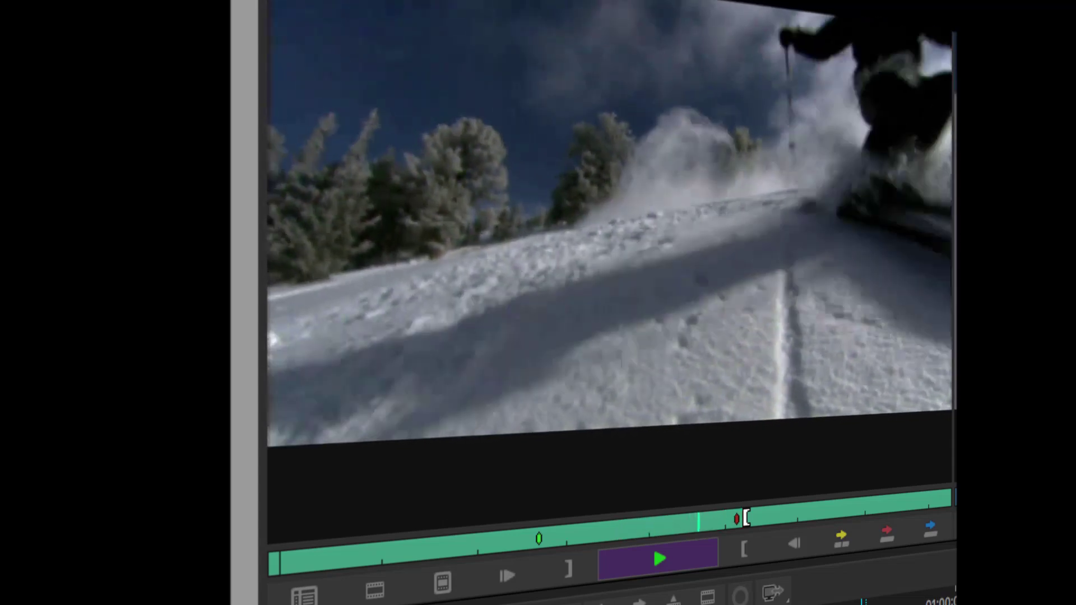
pyautogui.press('space')
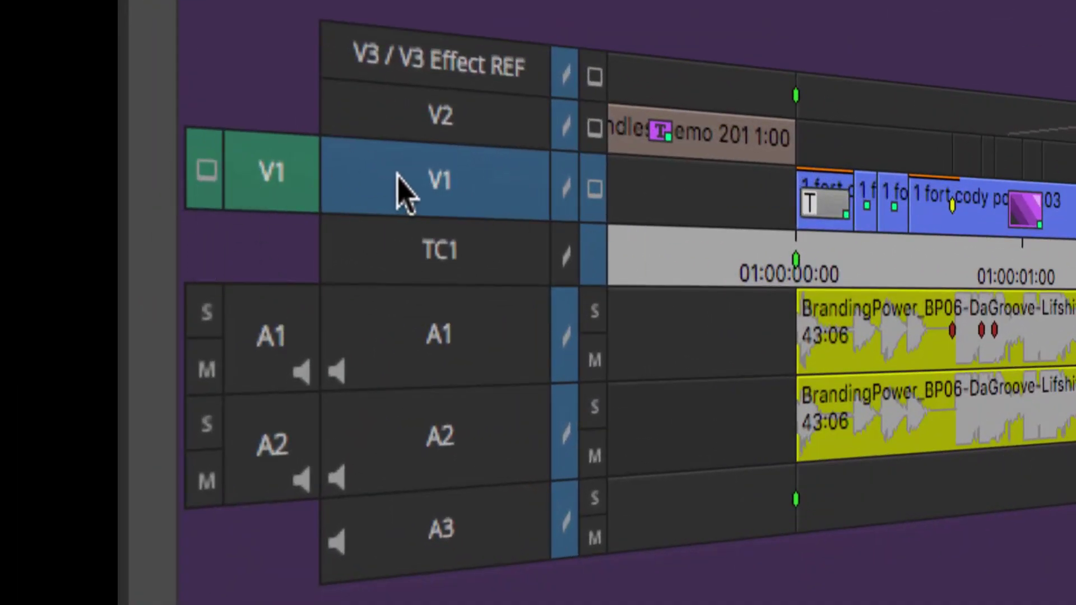
# Try patching source V1 to record track V2, and patch it back to record track V1
pyautogui.moveTo(276, 185); pyautogui.dragTo(426, 124)
pyautogui.moveTo(282, 109); pyautogui.dragTo(418, 188)
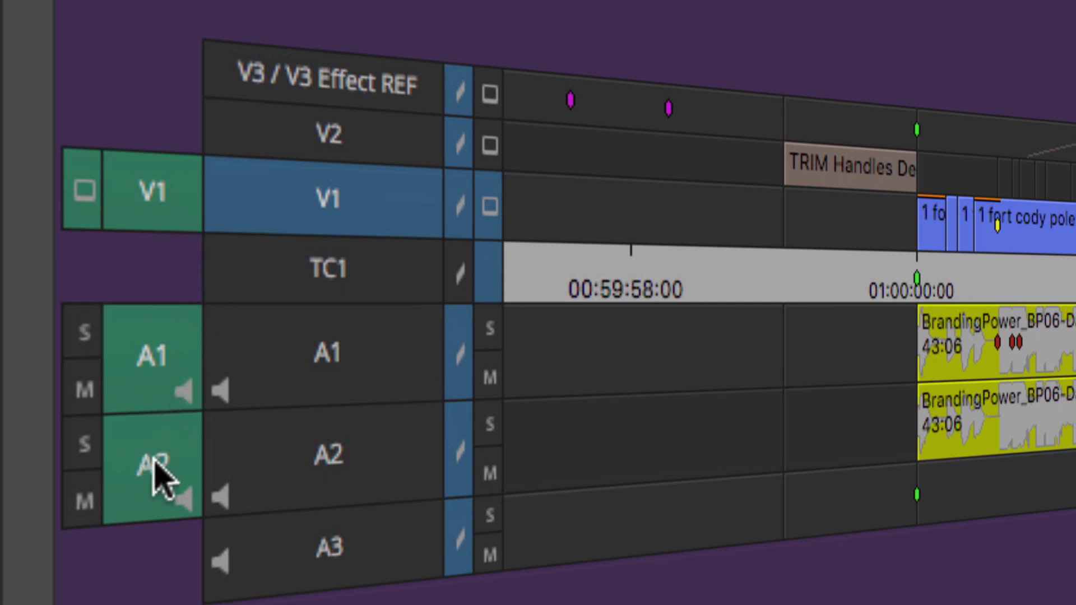
# Try enabling record tracks A1 and A2, and disable both again
pyautogui.click(337, 372)
pyautogui.click(348, 473)
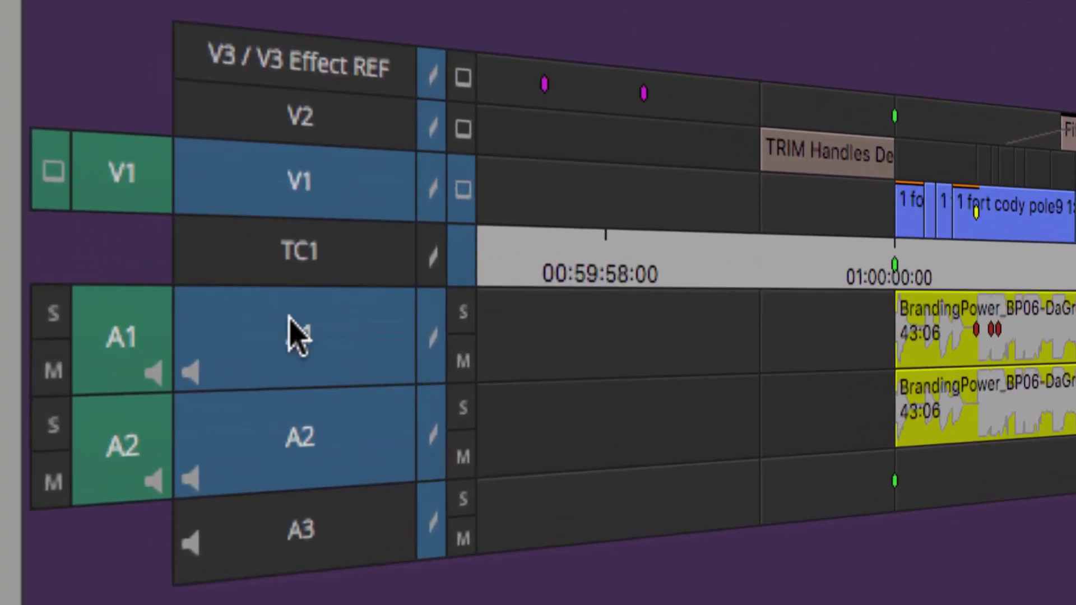
pyautogui.click(305, 372)
pyautogui.click(305, 444)
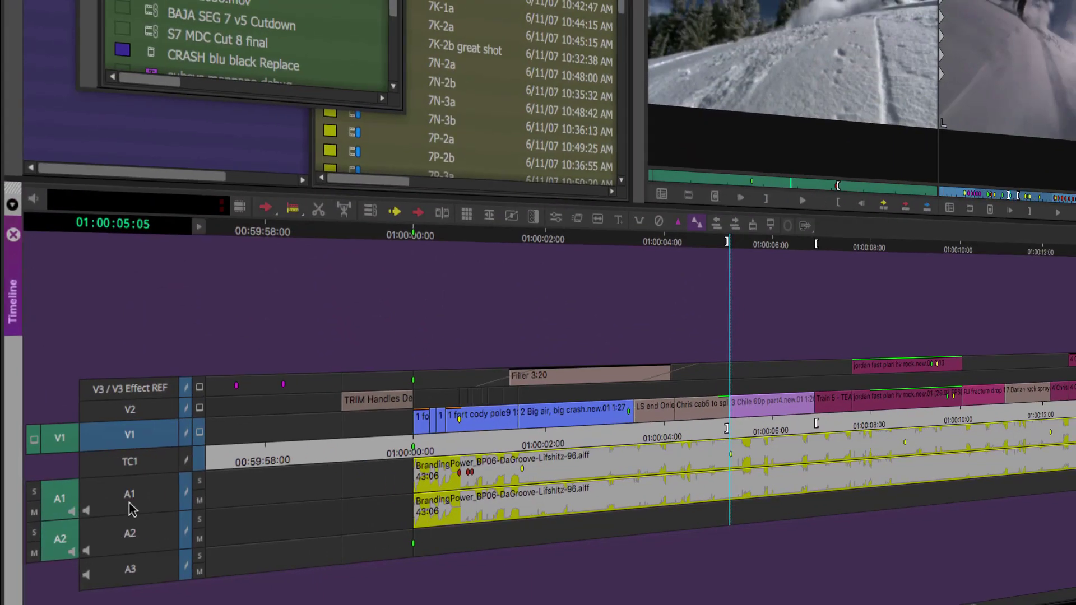
# Enable record tracks A1 and A2, and park the sequence playhead just inside the 3 Chile clip
pyautogui.click(118, 505)
pyautogui.click(124, 539)
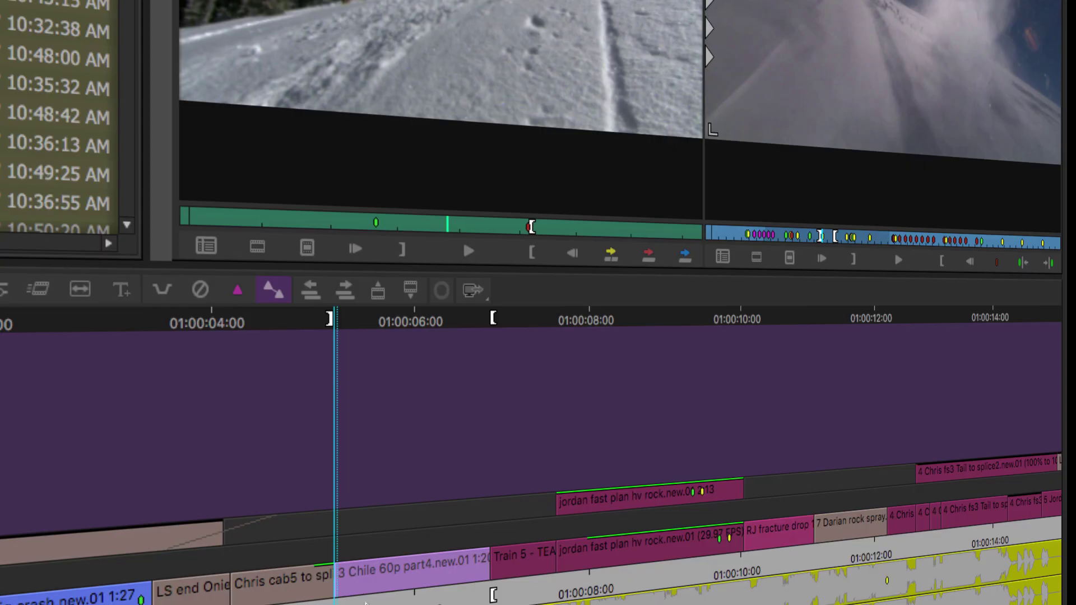
pyautogui.moveTo(364, 603)
pyautogui.mouseDown()
pyautogui.moveTo(480, 600)
pyautogui.moveTo(331, 599)
pyautogui.moveTo(411, 599)
pyautogui.moveTo(359, 600)
pyautogui.mouseUp()
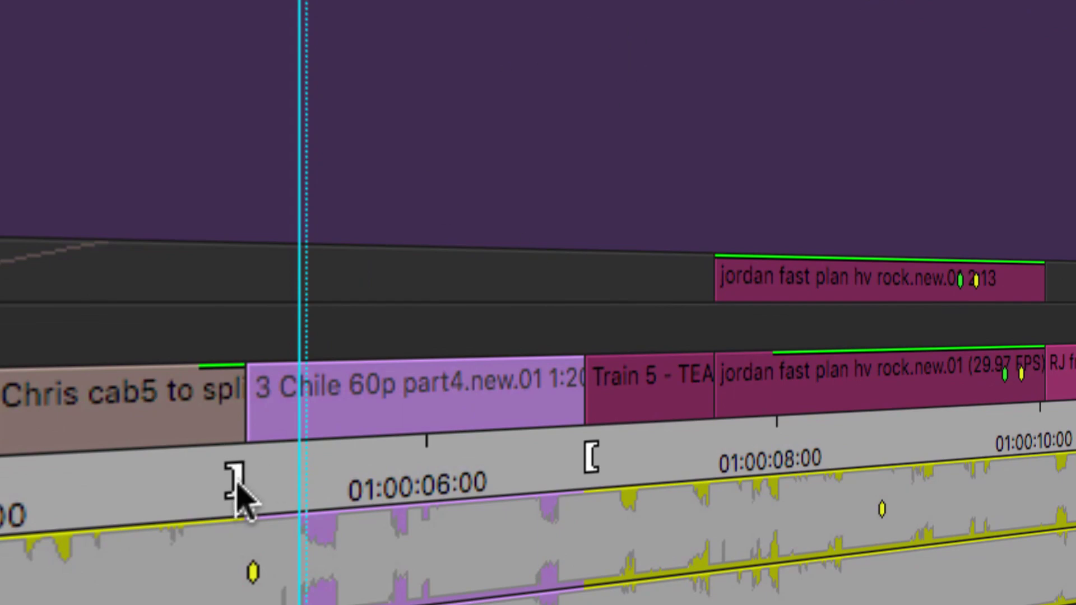